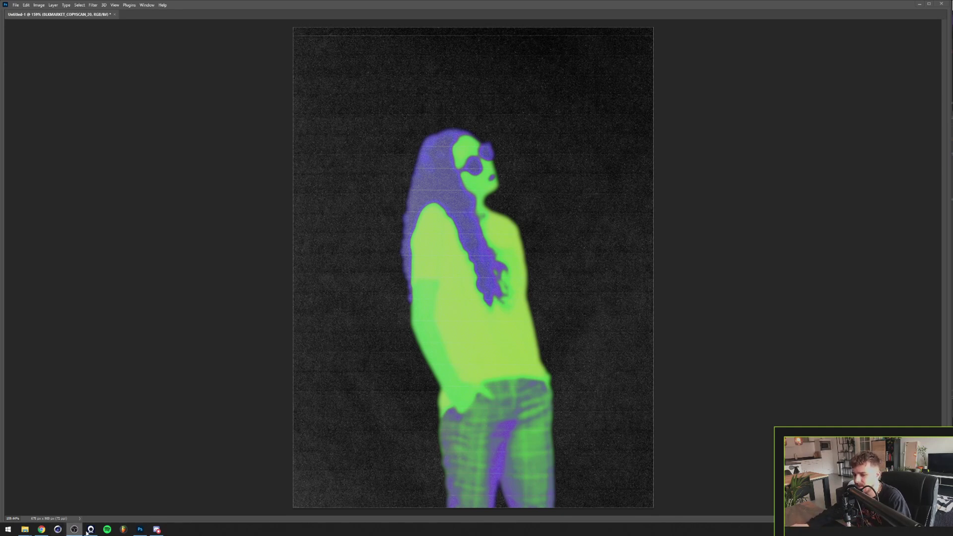
- Switch to Chrome and open the Instagram website
left_click(44, 530)
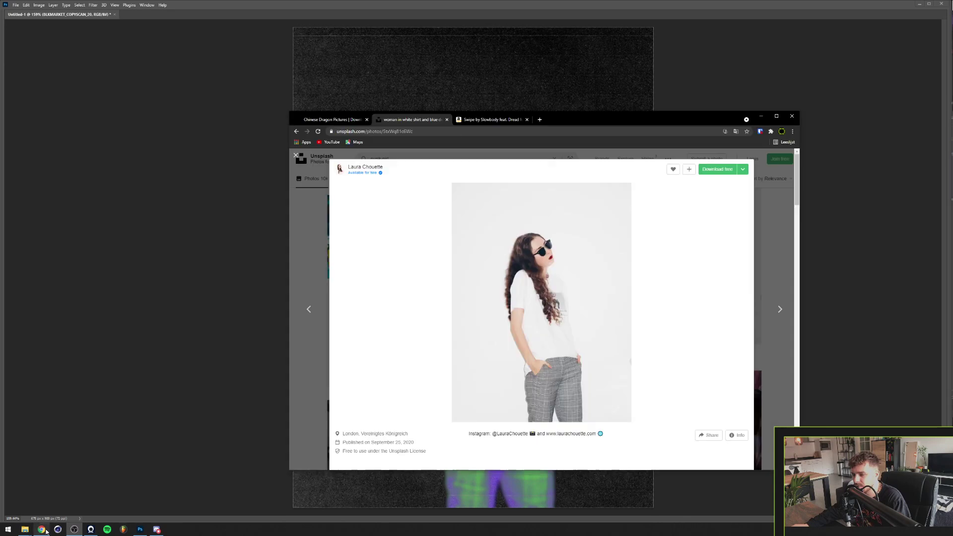
left_click(503, 131)
type("instagram")
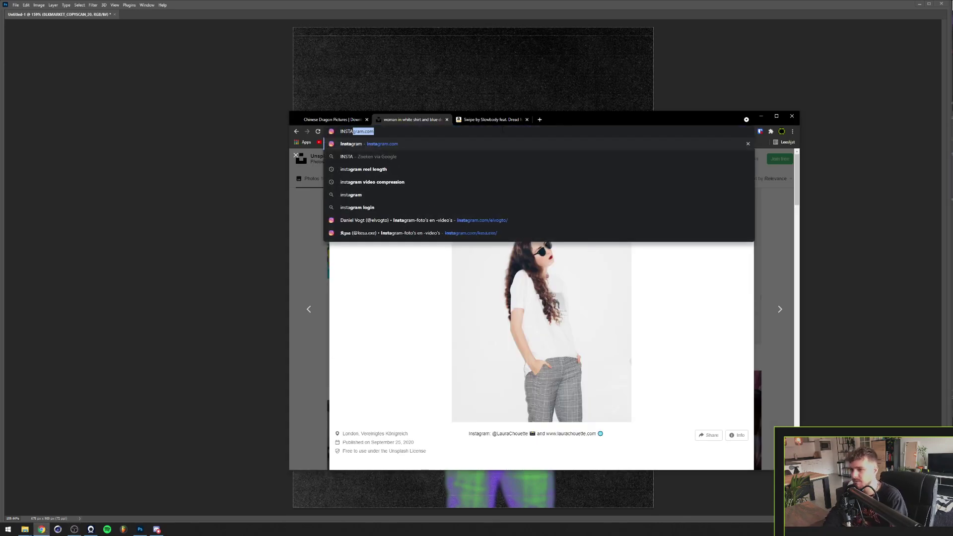
key("Return")
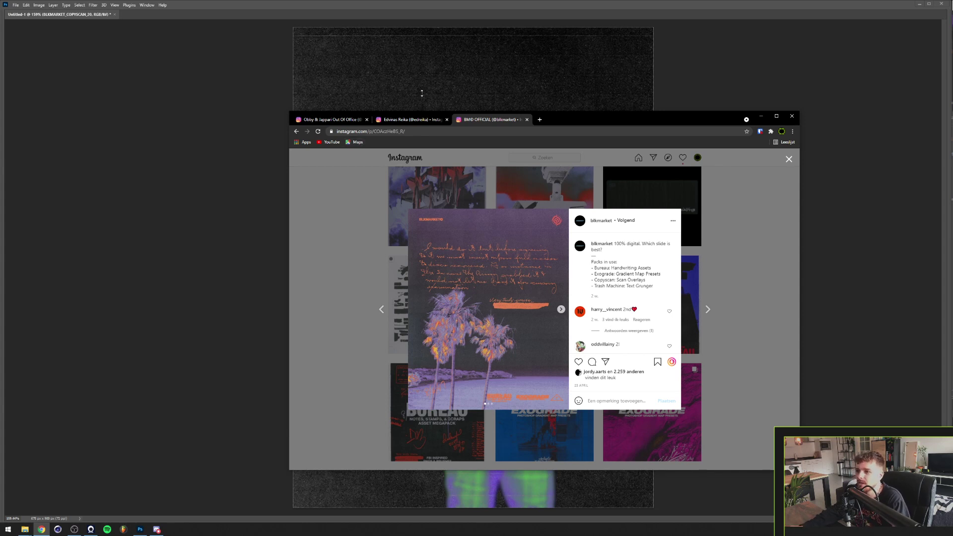
- Examine the artwork posted on the open Instagram designer profiles for blurred, gradient-coloured style references
left_click(406, 120)
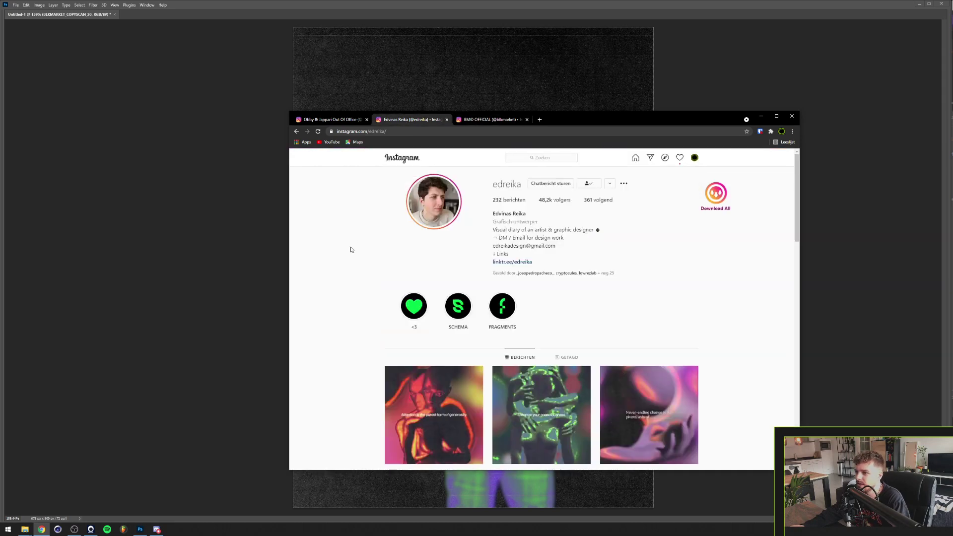
scroll(350, 251, "down", 1)
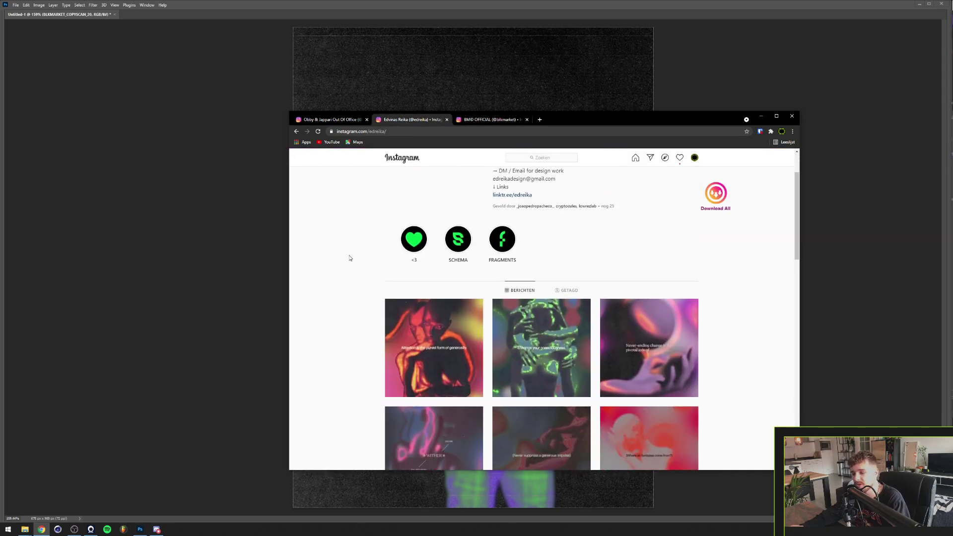
scroll(348, 262, "down", 4)
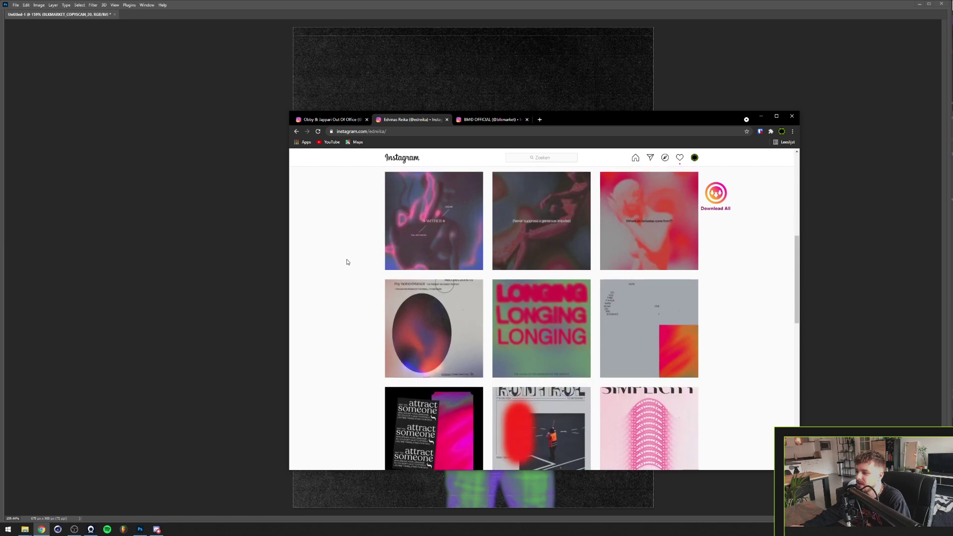
scroll(347, 262, "down", 5)
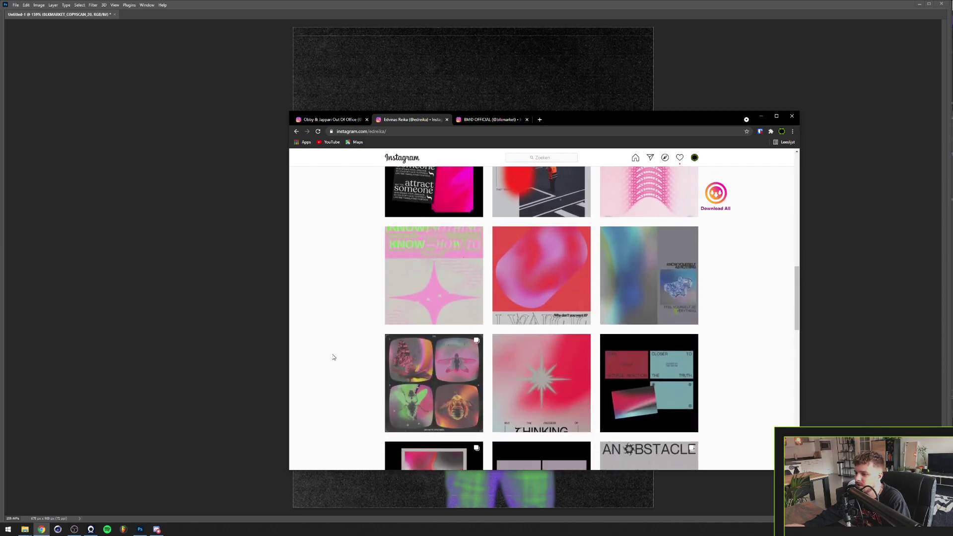
scroll(339, 357, "up", 10)
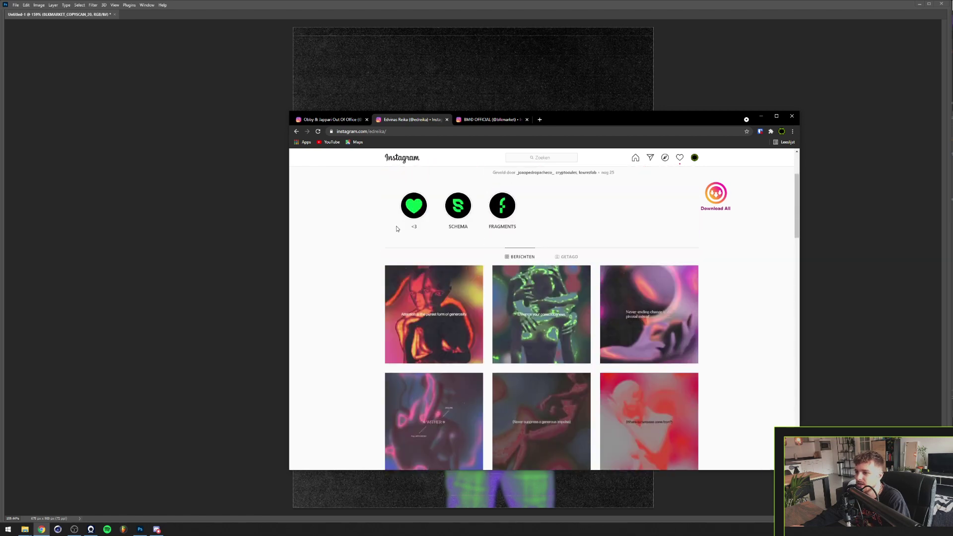
left_click(333, 120)
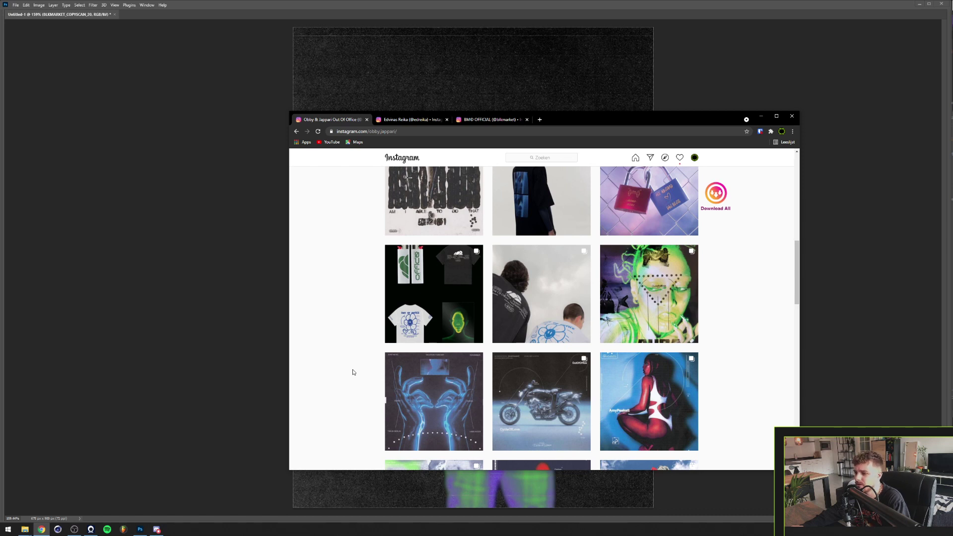
scroll(353, 371, "down", 1)
scroll(353, 372, "up", 5)
scroll(353, 371, "up", 3)
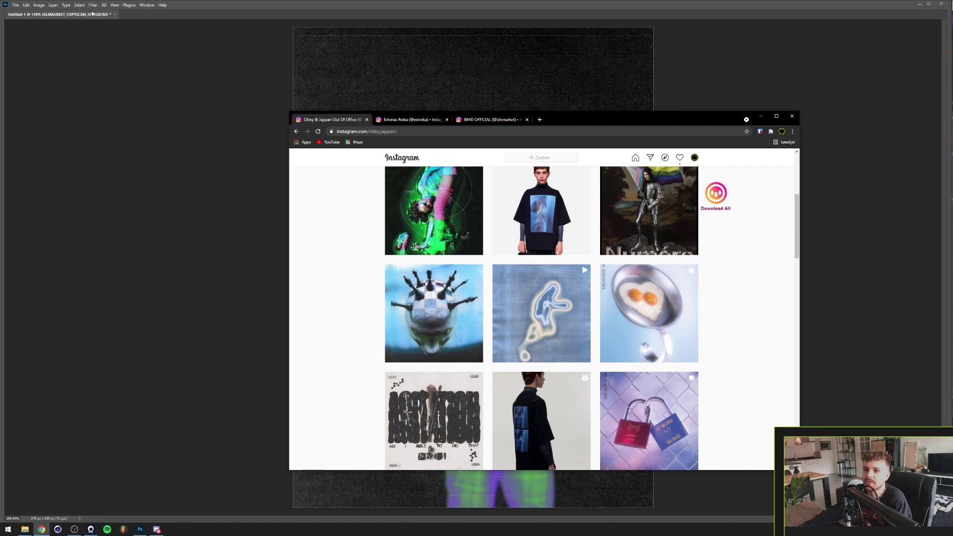
- Restore the hidden panels in Photoshop and copy the photo of the woman from the Unsplash page in Chrome
left_click(140, 529)
key("Tab")
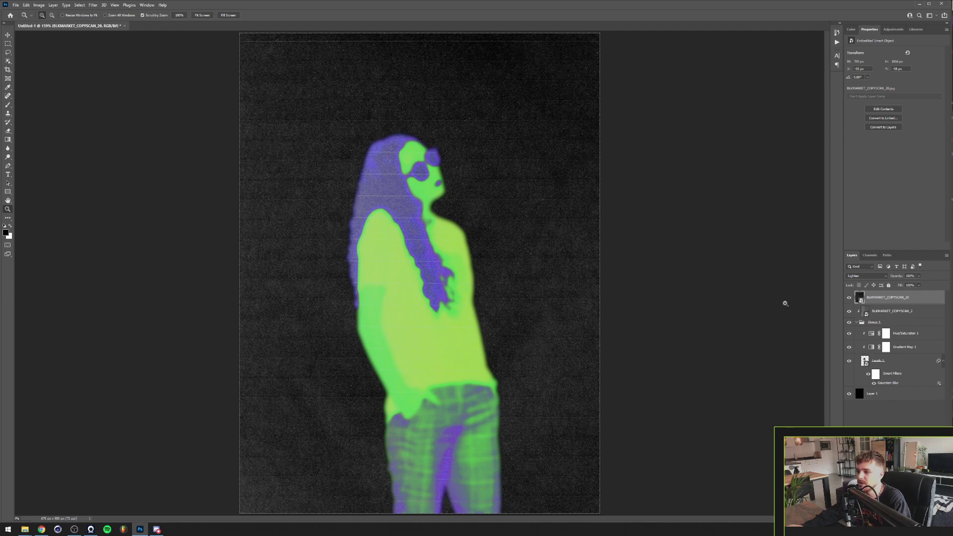
key("alt+Tab")
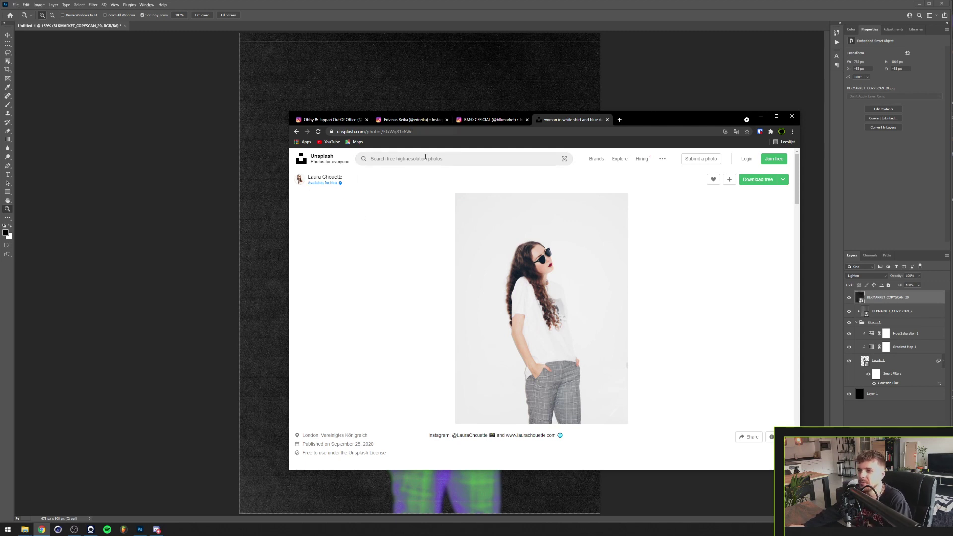
right_click(556, 276)
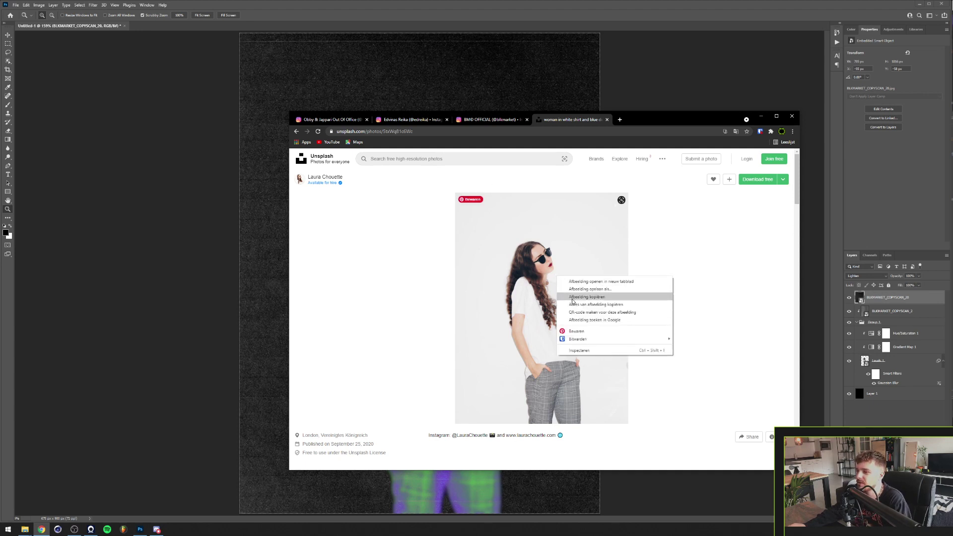
left_click(573, 297)
- Create a new transparent document in Photoshop and paste the copied photo into it
left_click(495, 18)
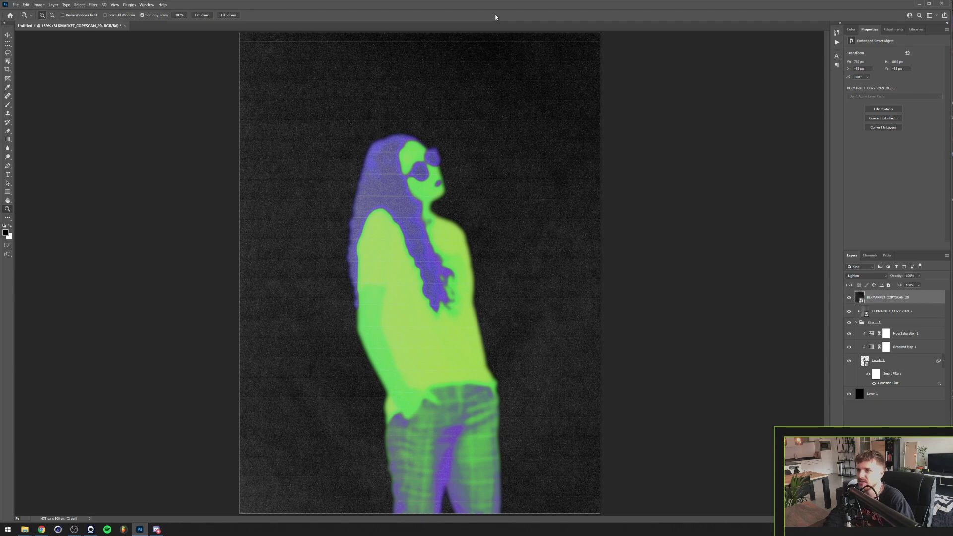
key("ctrl+n")
double_click(510, 271)
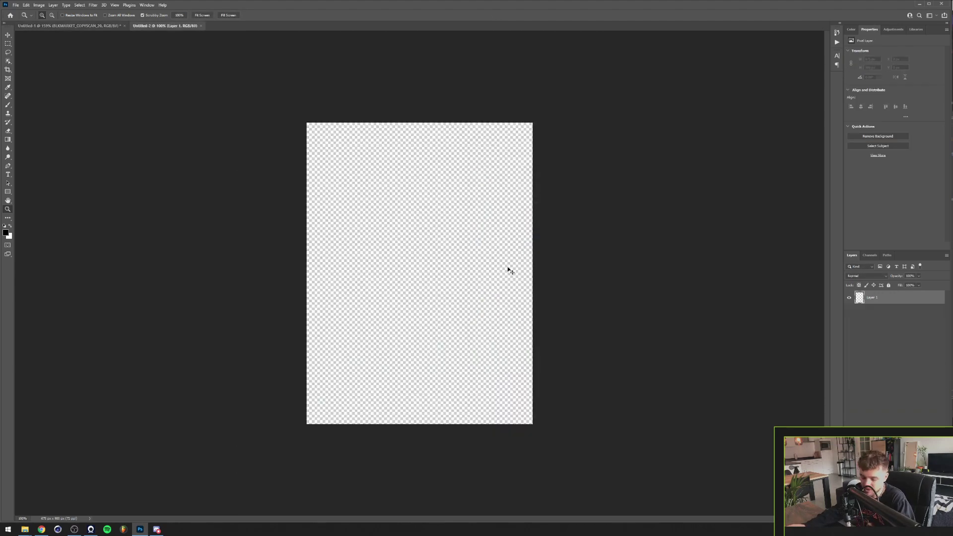
key("ctrl+v")
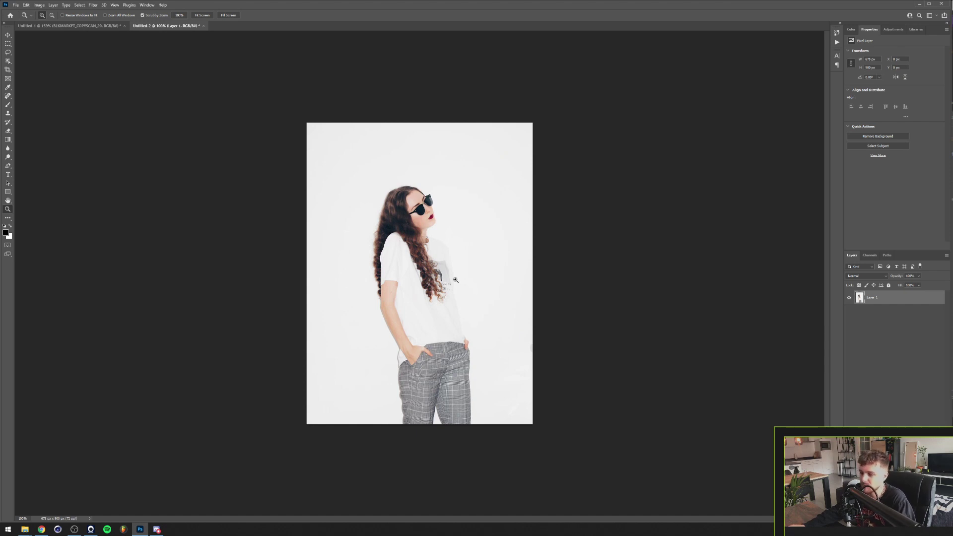
- Select the woman in Select and Mask, refine the hair, and brush the missed neck and collar areas into the selection
left_click(86, 6)
left_click(104, 99)
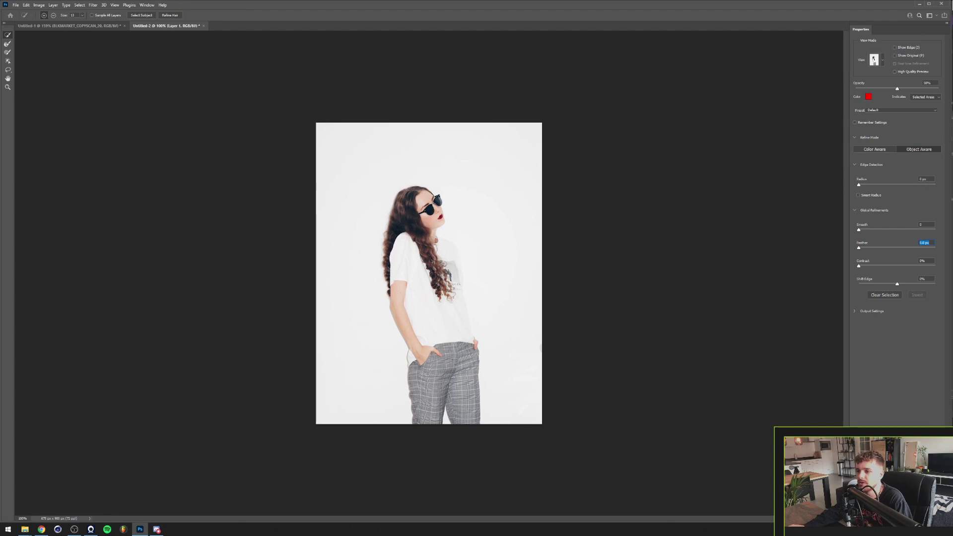
left_click(142, 15)
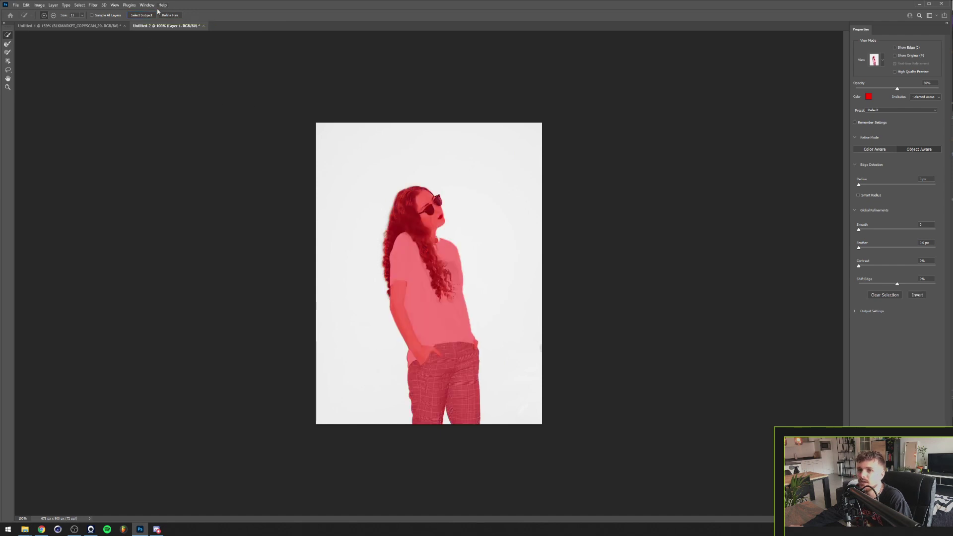
left_click(164, 16)
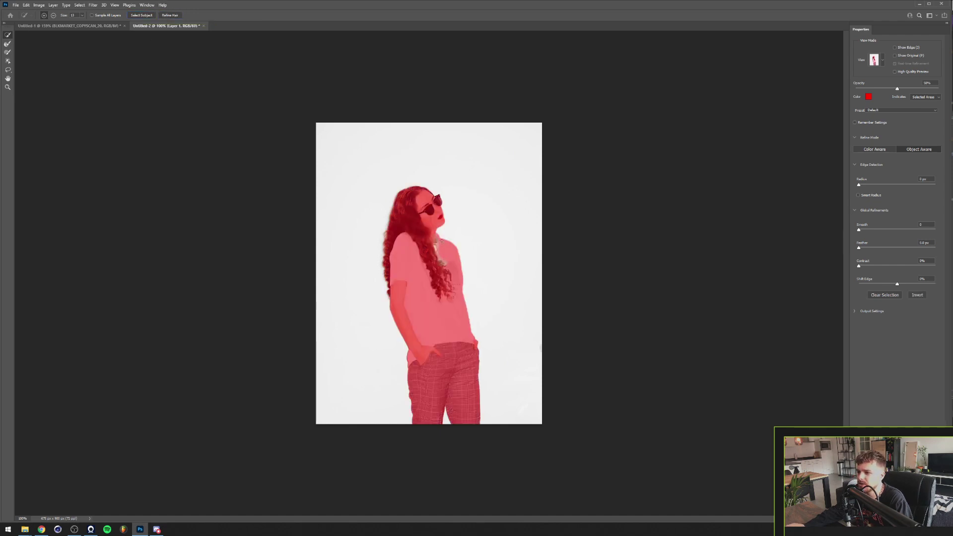
scroll(431, 254, "up", 4)
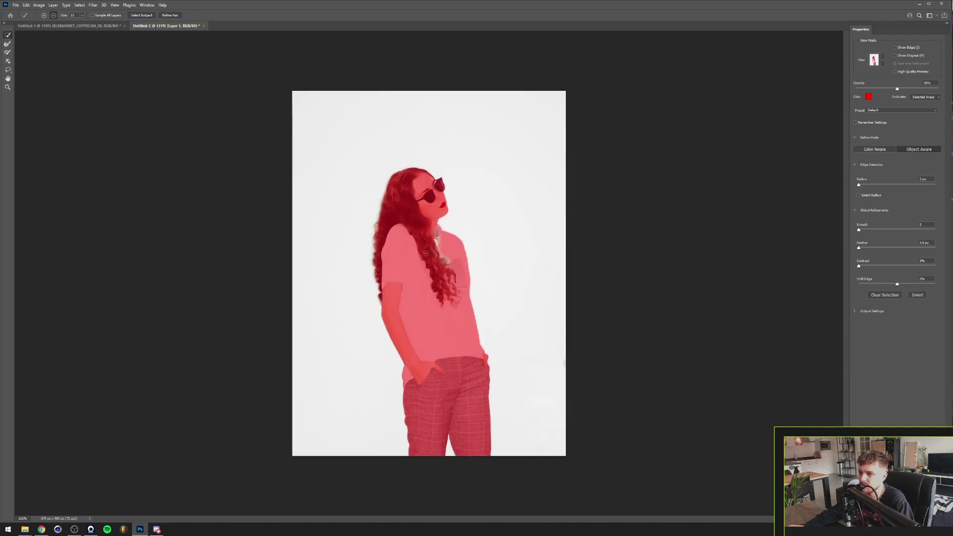
left_click_drag(440, 217, 459, 264)
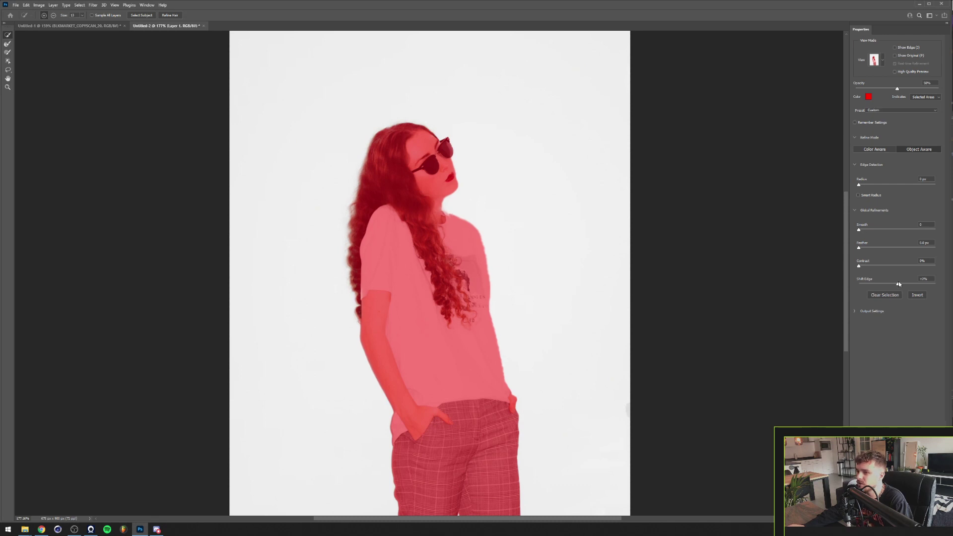
- Adjust the selection's shift edge, contrast, feather and smooth refinements, and output it as a layer mask
left_click_drag(901, 283, 922, 242)
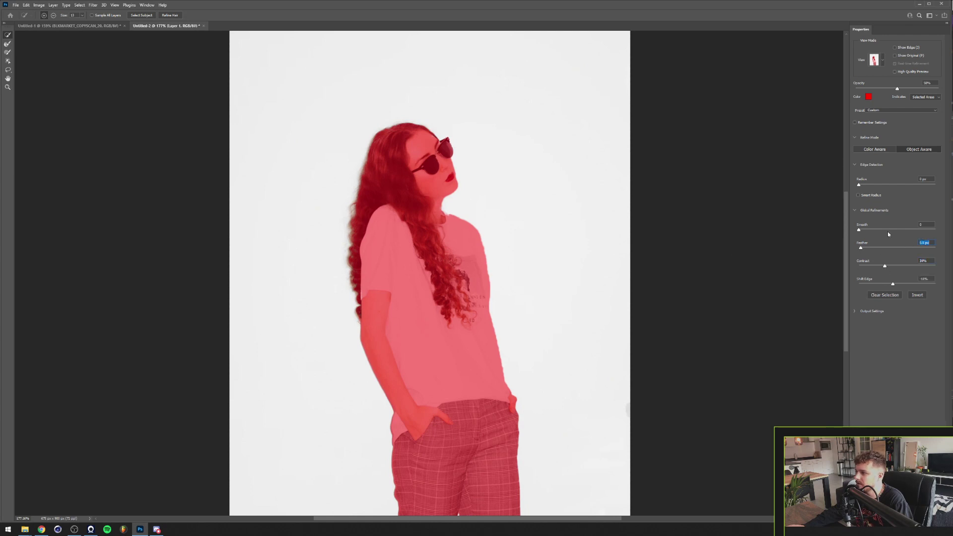
left_click_drag(858, 230, 860, 231)
key("Return")
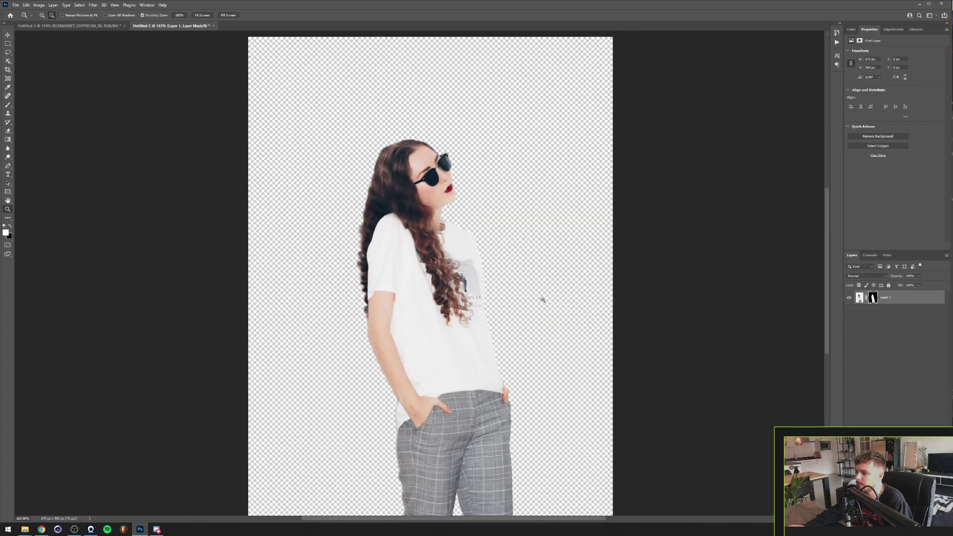
- Add a Hue/Saturation adjustment layer above the cutout and set its saturation to -100
left_click(542, 300, "alt")
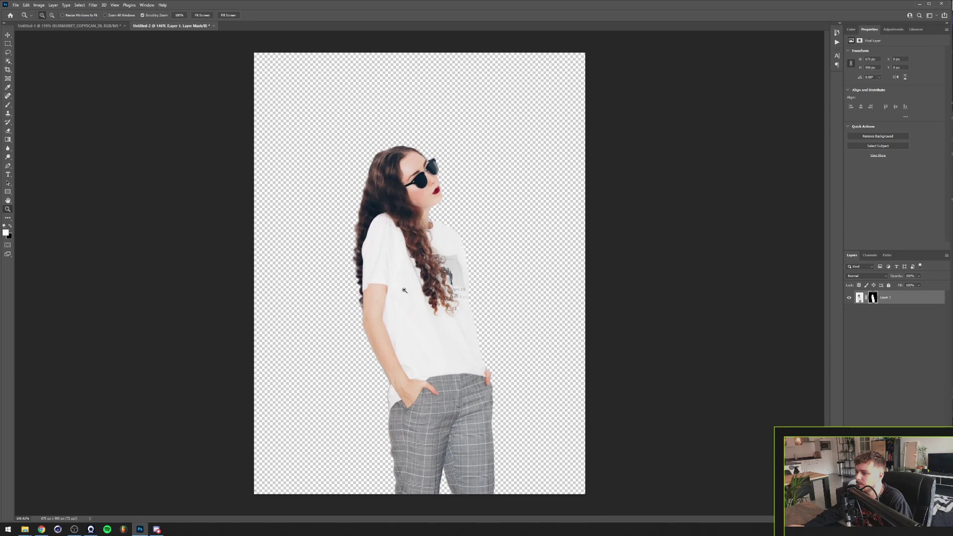
left_click_drag(343, 259, 342, 260)
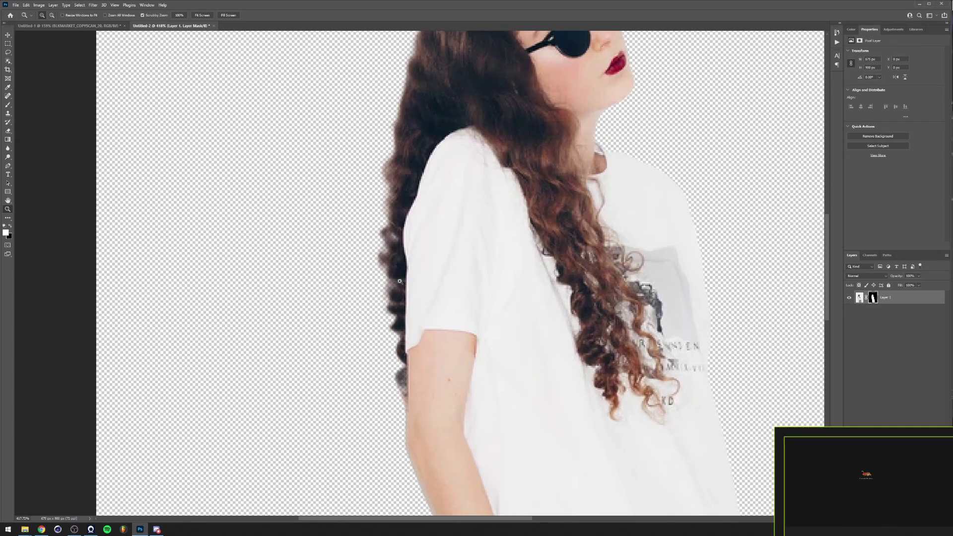
left_click(404, 230, "alt")
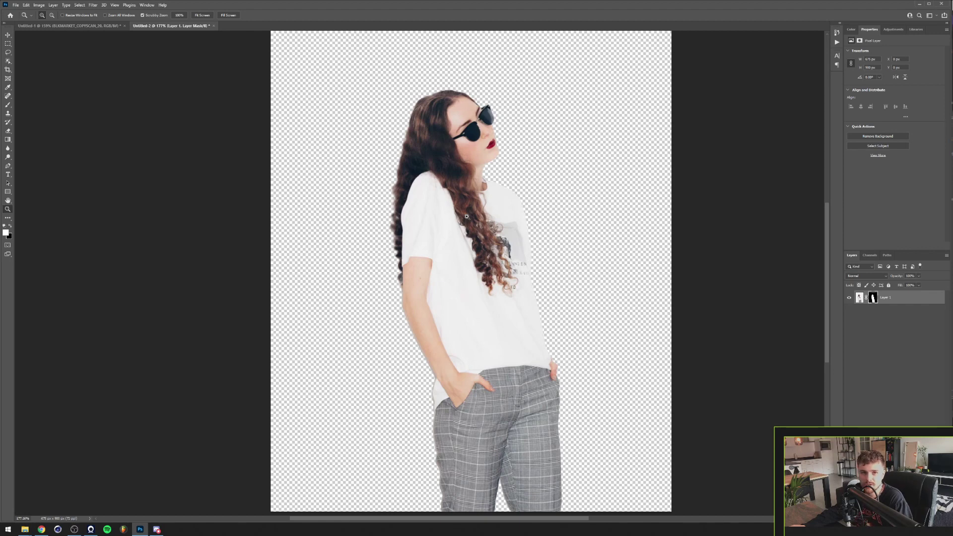
left_click_drag(466, 217, 447, 217)
left_click(893, 29)
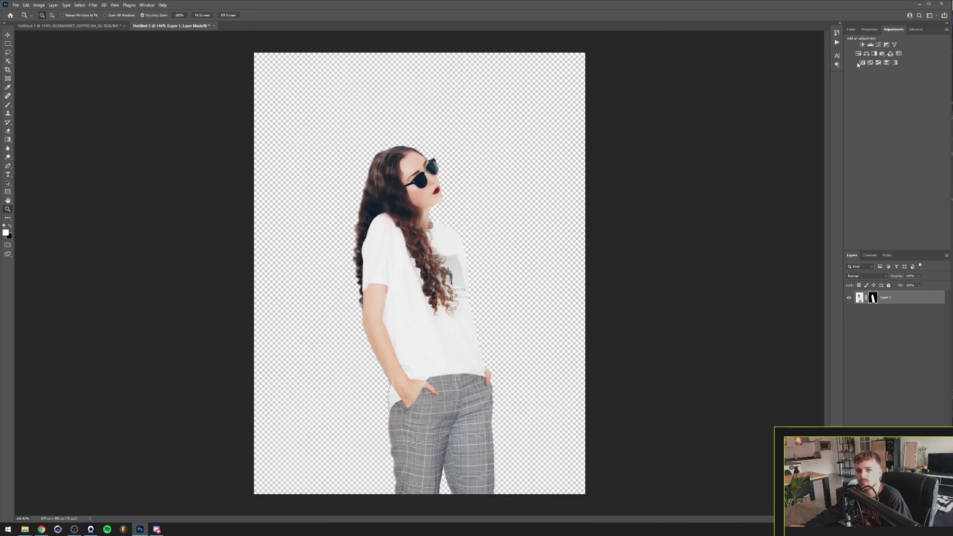
left_click(859, 54)
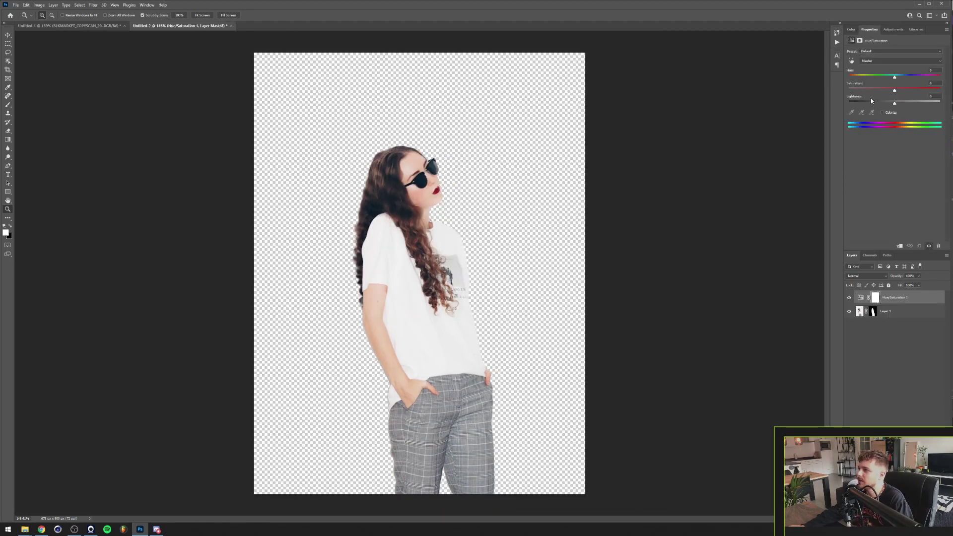
left_click_drag(895, 90, 826, 92)
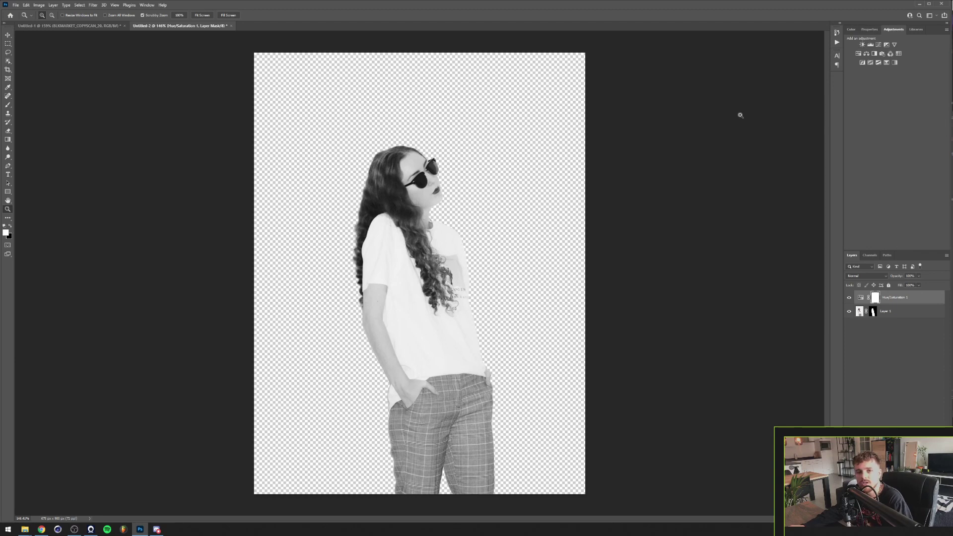
- Add a Posterize adjustment layer above Hue/Saturation and raise its levels slightly, checking the tones on the face and hair
left_click(870, 64)
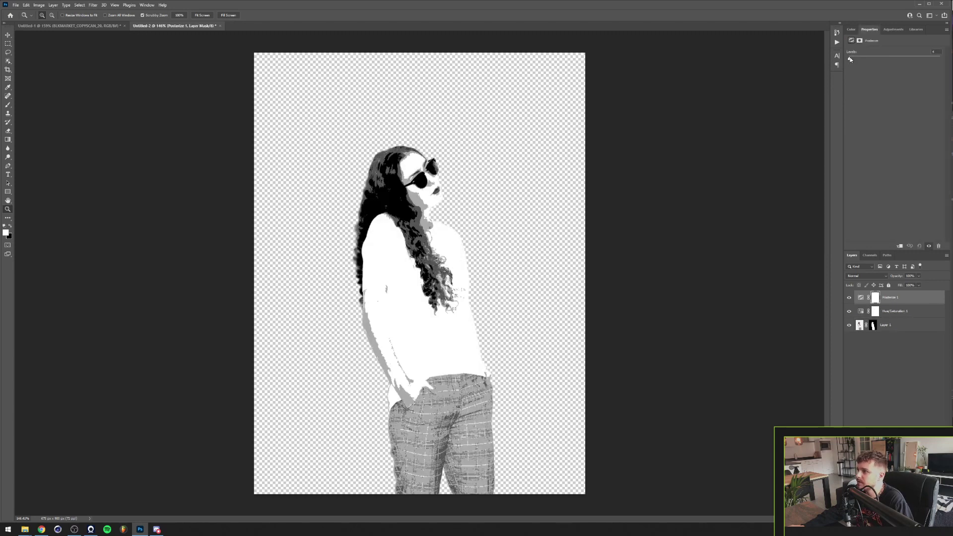
left_click_drag(850, 59, 851, 59)
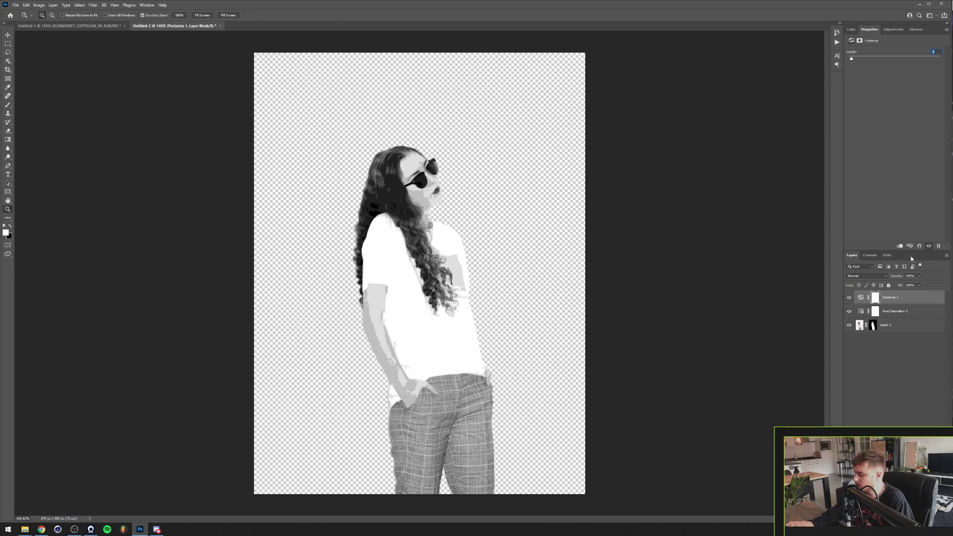
left_click(427, 206)
left_click_drag(427, 206, 440, 199)
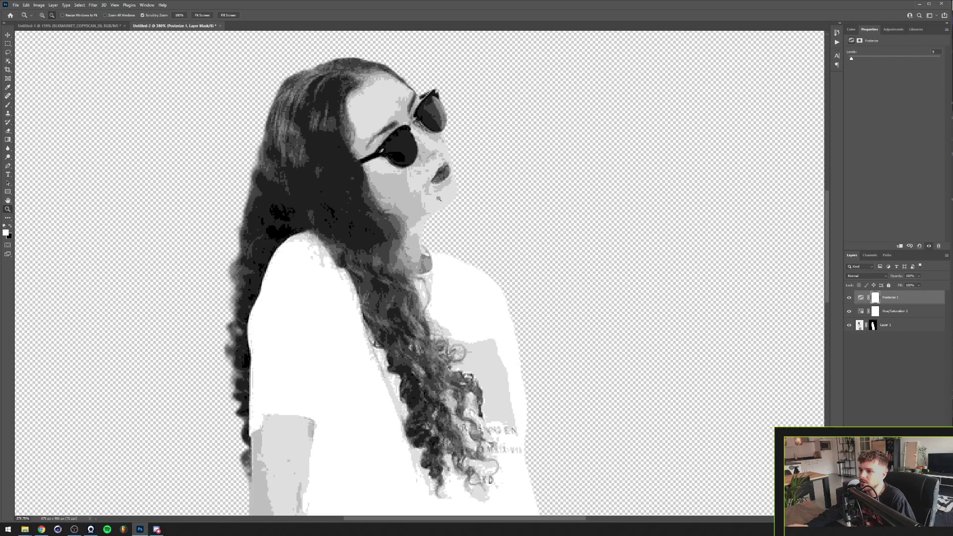
left_click(405, 337, "alt")
left_click(404, 337, "alt")
left_click_drag(407, 320, 448, 223)
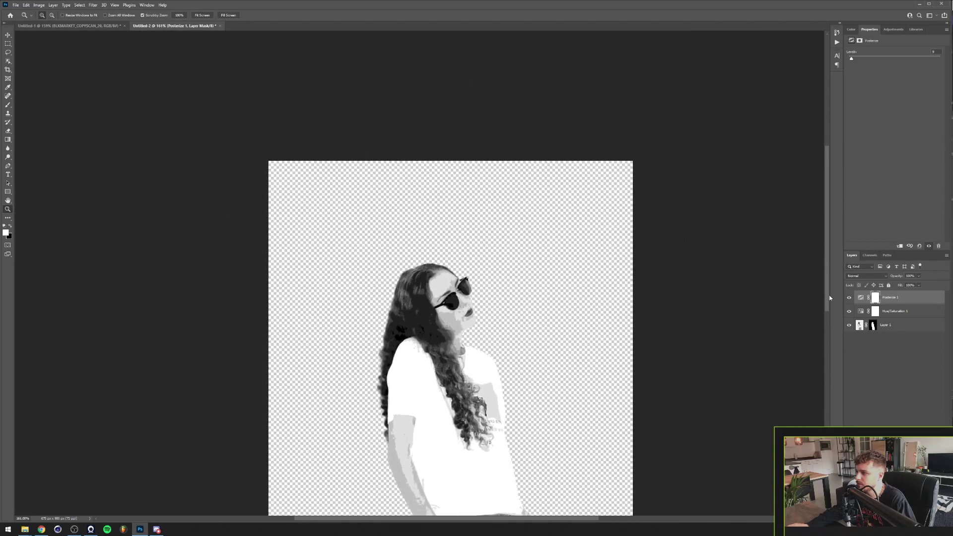
- Hide the Posterize layer and add a Threshold adjustment layer directly above Hue/Saturation
left_click(849, 297)
left_click(848, 297)
left_click(848, 299)
left_click(888, 311)
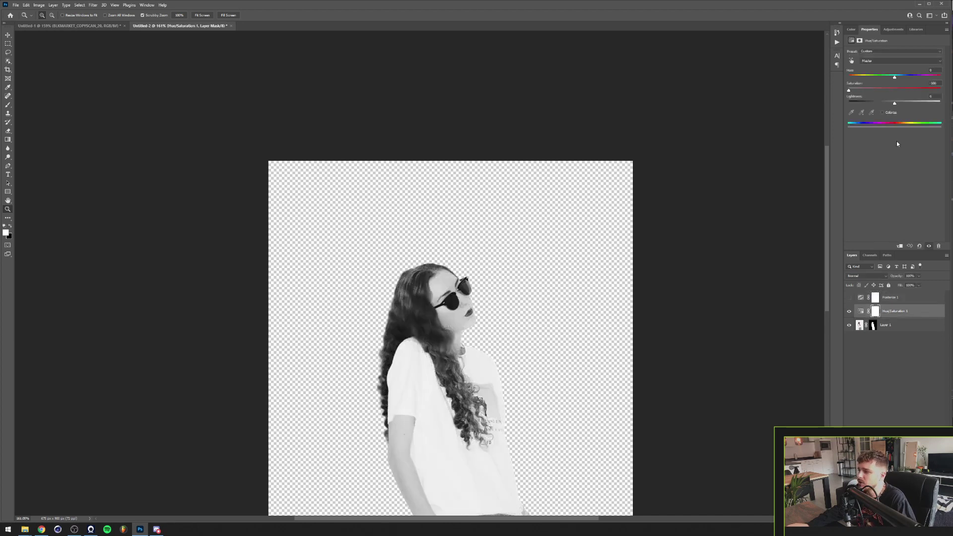
left_click(892, 31)
left_click(878, 63)
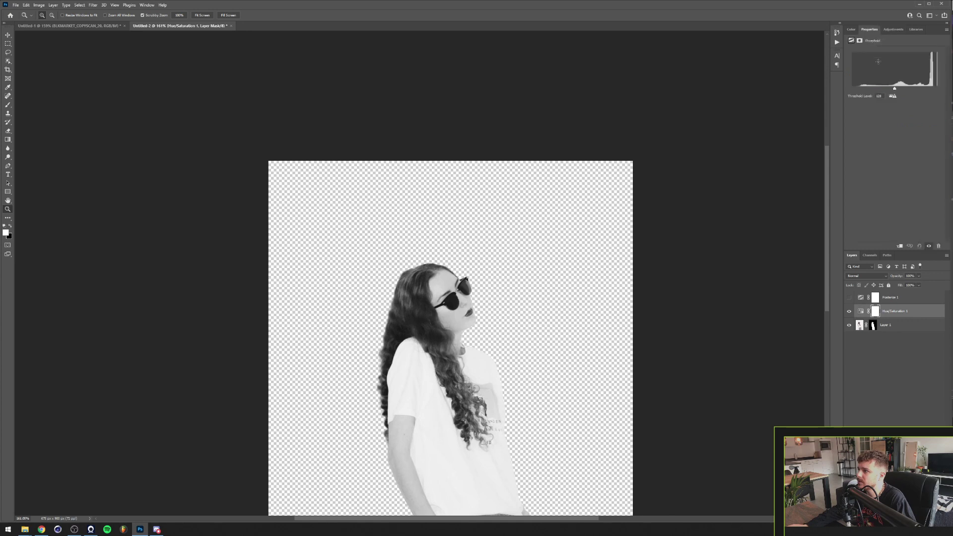
- Try a lower threshold level, delete the Threshold adjustment layer, and show the Posterize layer again
mouse_move(895, 87)
left_mouse_down()
mouse_move(877, 88)
mouse_move(888, 88)
left_mouse_up()
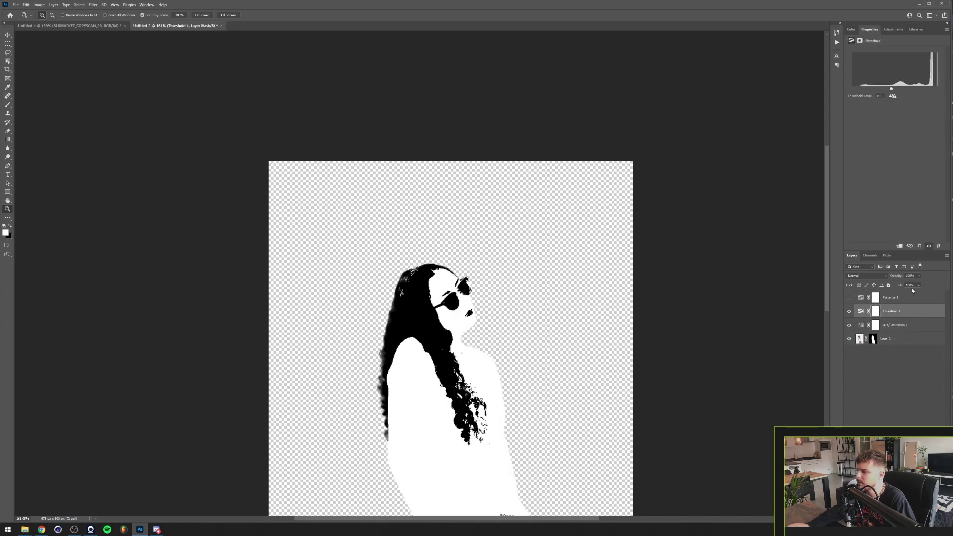
key("Delete")
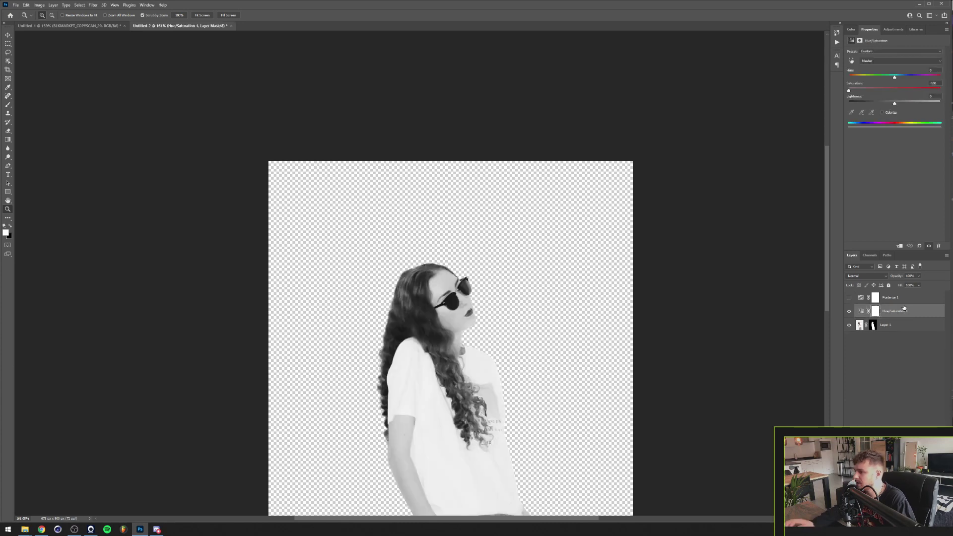
left_click(849, 297)
- Set the Posterize adjustment to 4 levels and review the whole figure
left_click(890, 295)
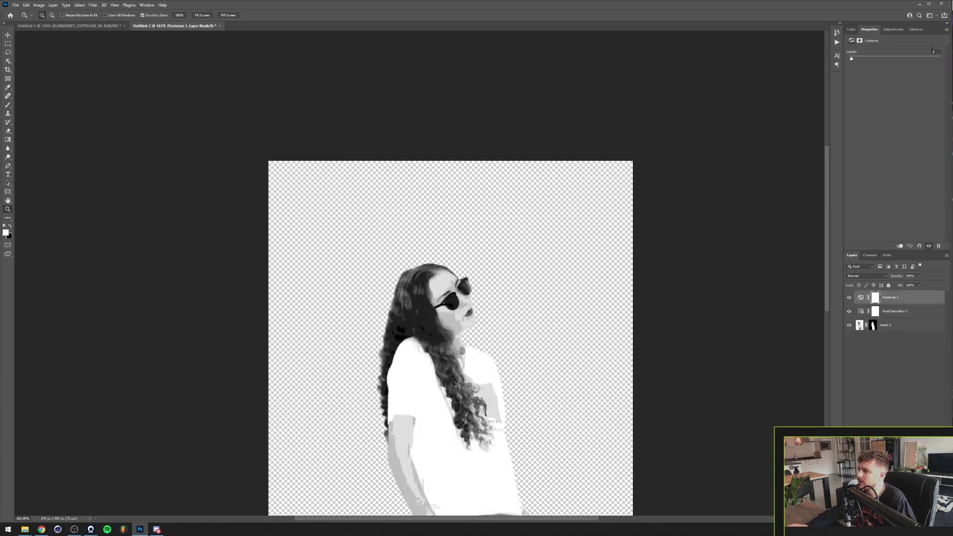
type("5")
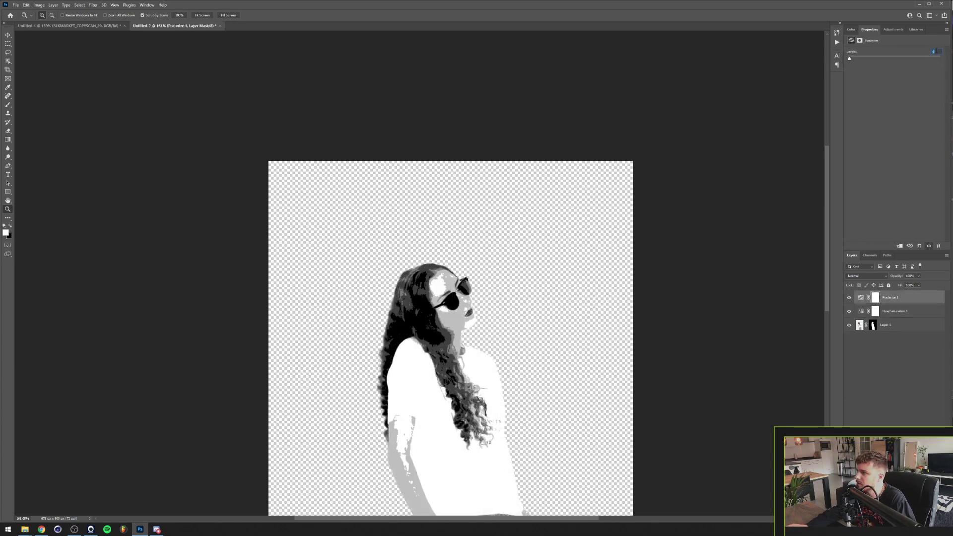
type("4")
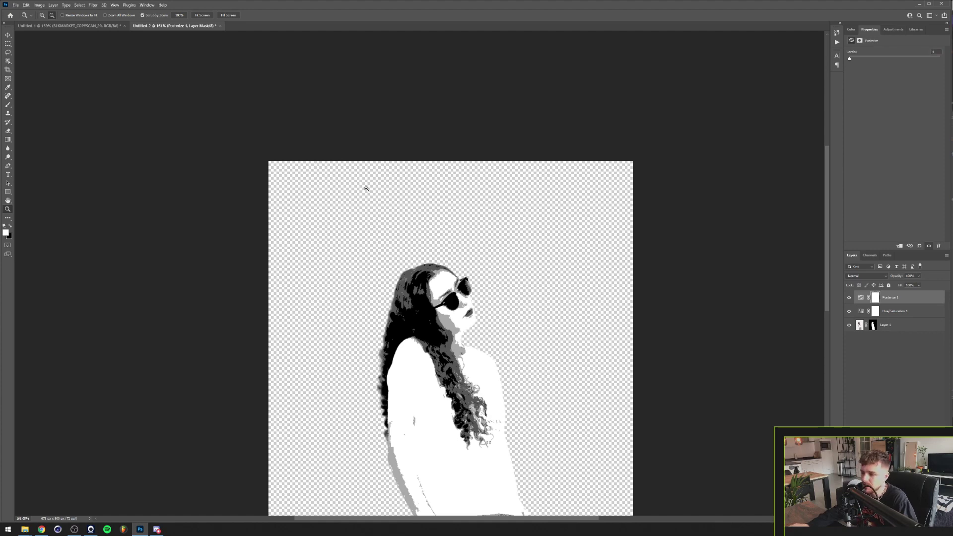
mouse_move(366, 188)
left_mouse_down()
mouse_move(354, 188)
mouse_move(377, 185)
left_mouse_up()
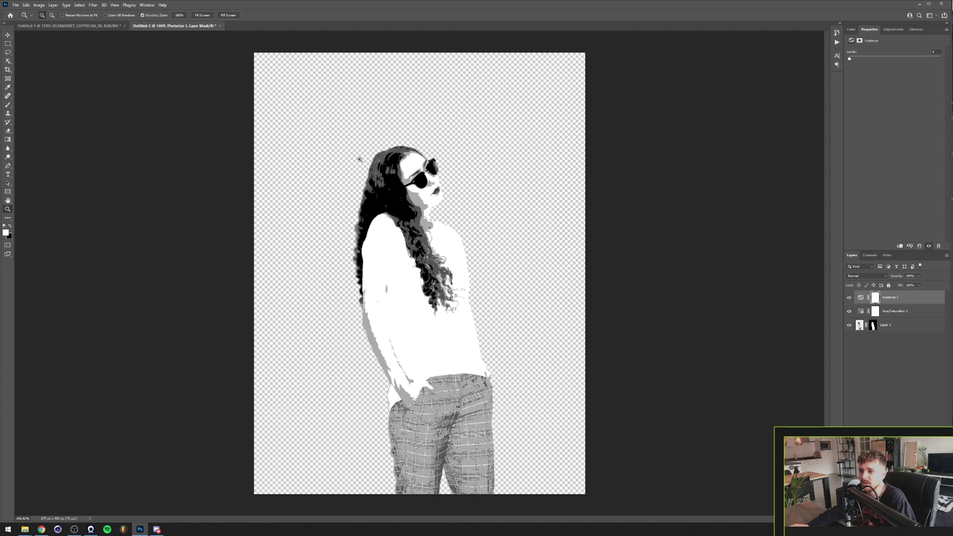
- Group the cutout with its Hue/Saturation and Posterize layers as "Model" and convert the group to a smart object
left_click(890, 326, "shift")
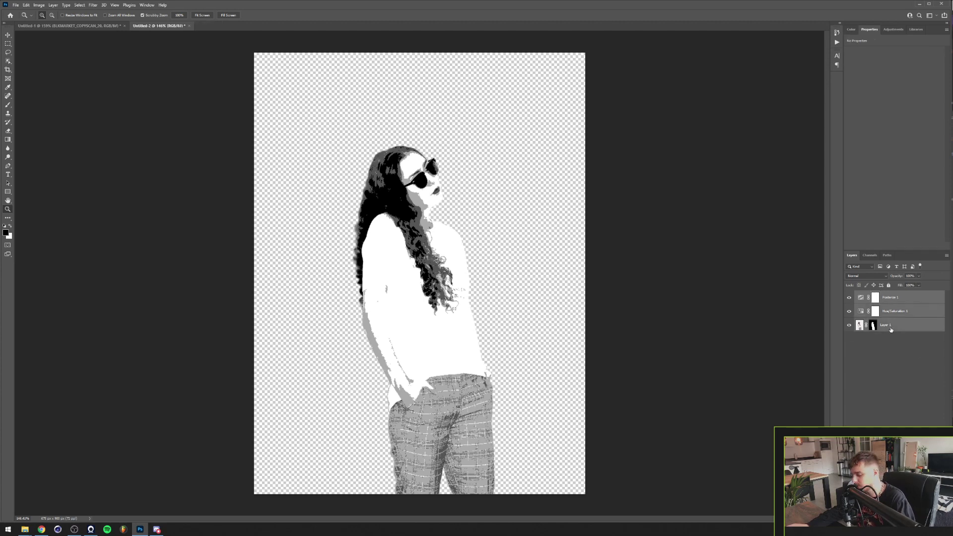
key("ctrl+g")
double_click(873, 295)
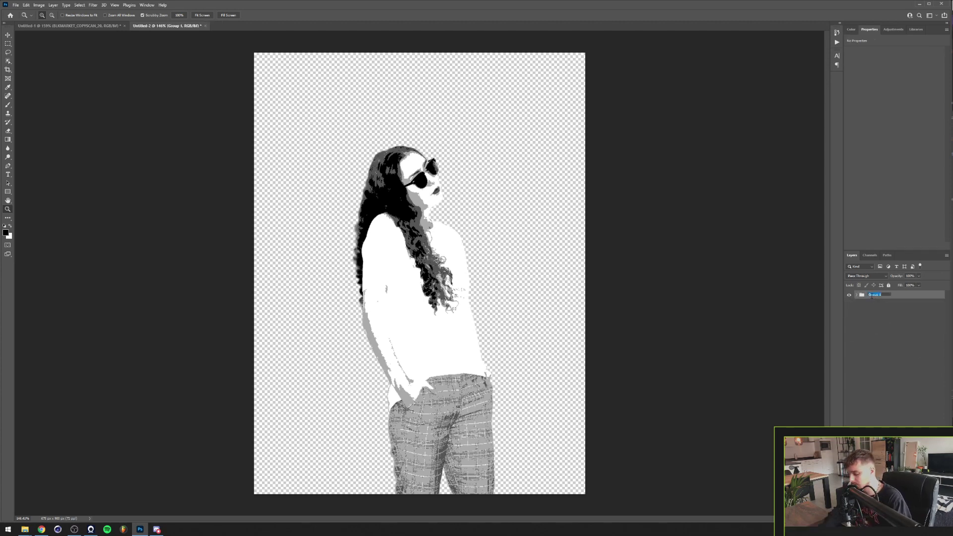
type("Model")
key("Return")
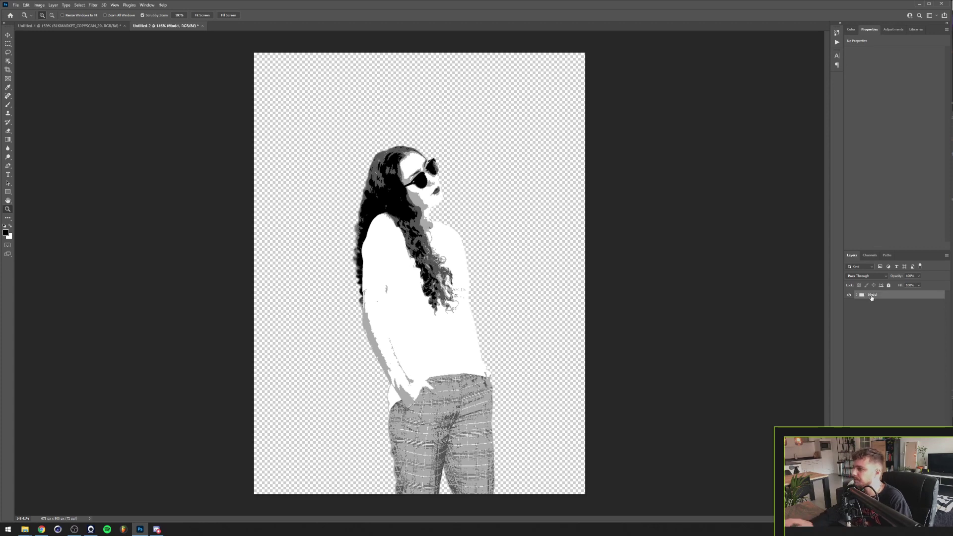
right_click(898, 294)
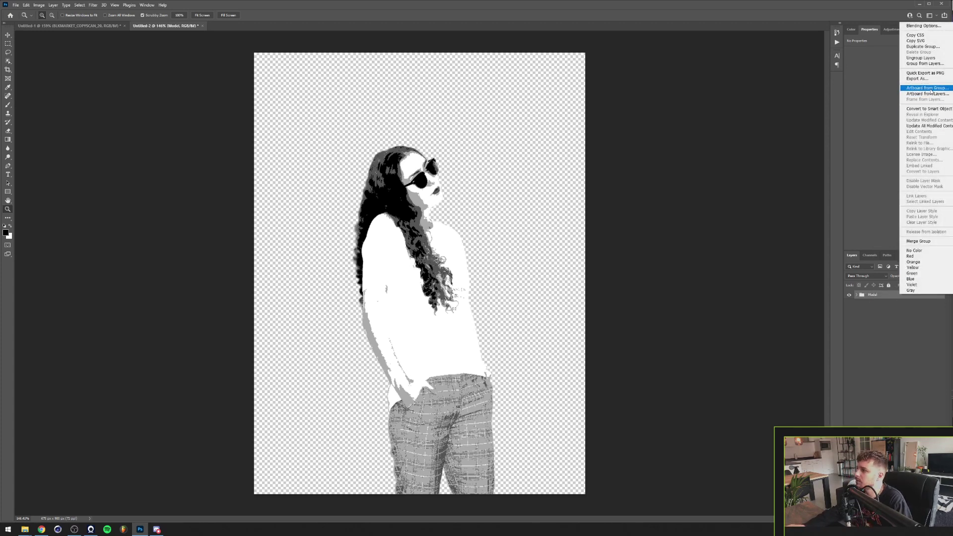
left_click(928, 109)
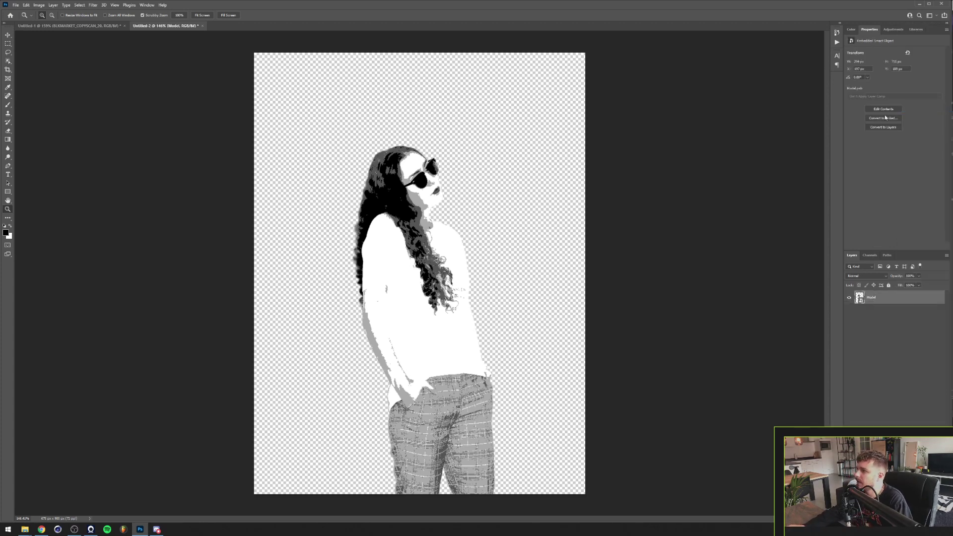
- Apply a Gaussian Blur with a radius of about 2.9 pixels to the Model smart object
left_click(93, 4)
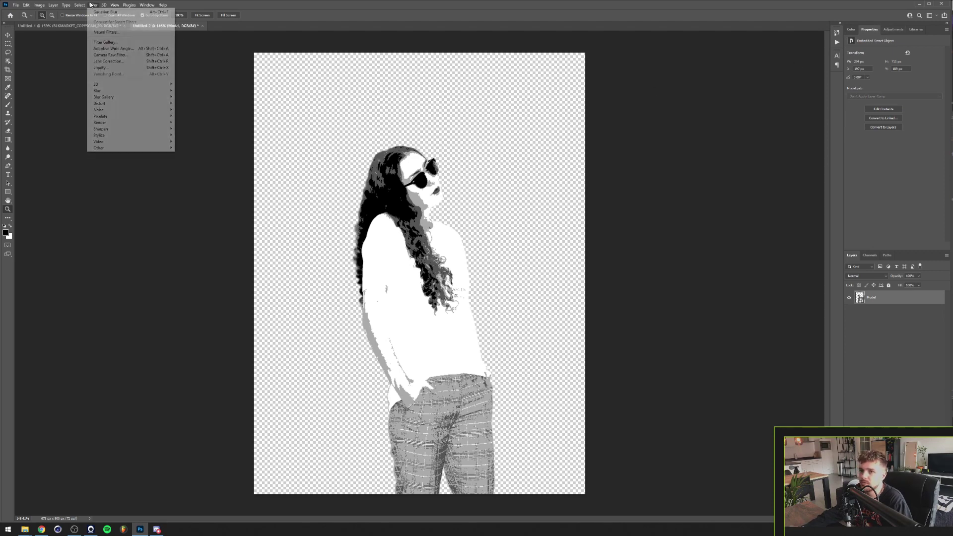
mouse_move(99, 90)
left_click(207, 115)
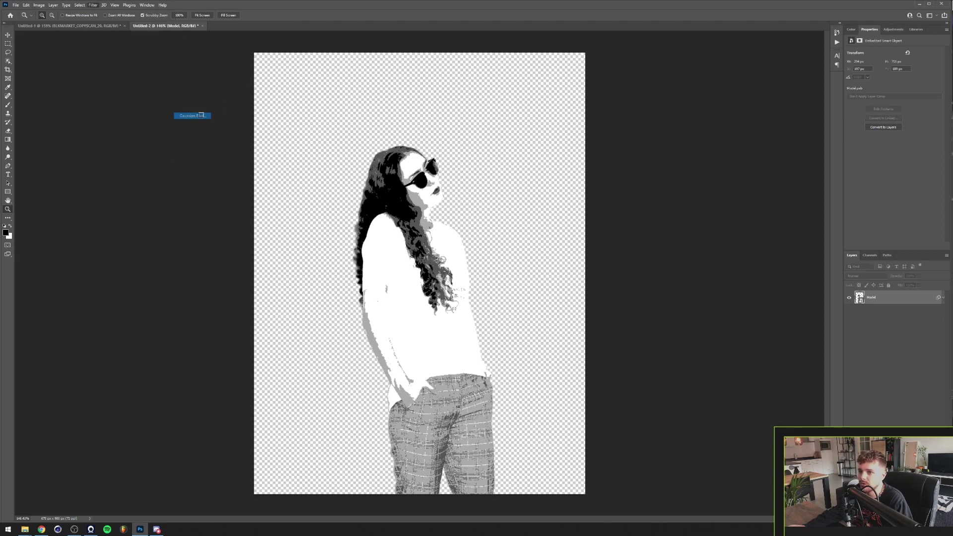
left_click_drag(604, 235, 605, 235)
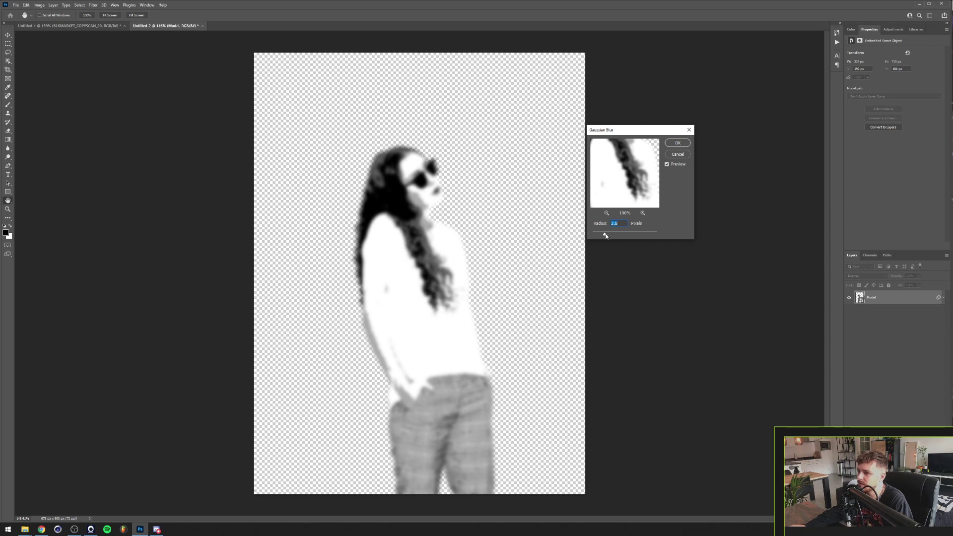
left_click_drag(603, 235, 603, 236)
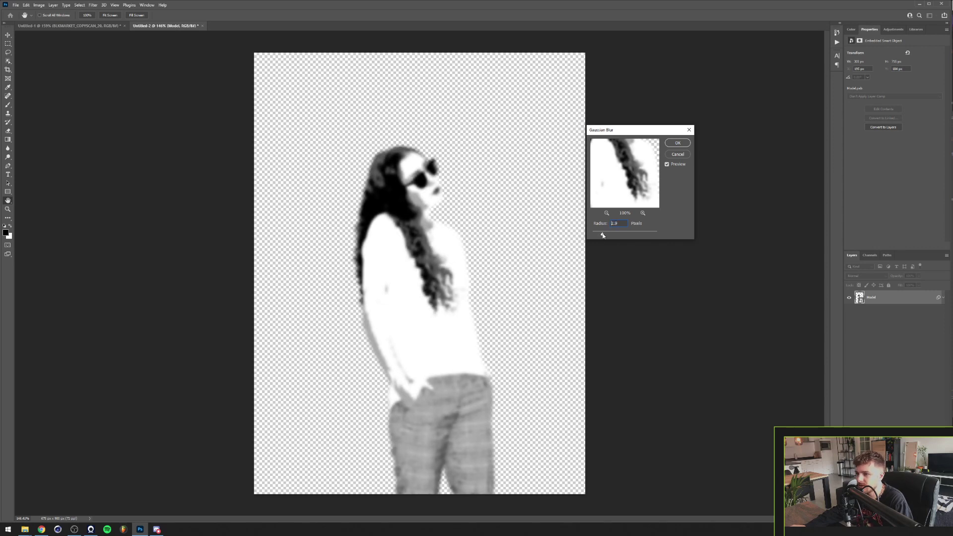
left_click(603, 235)
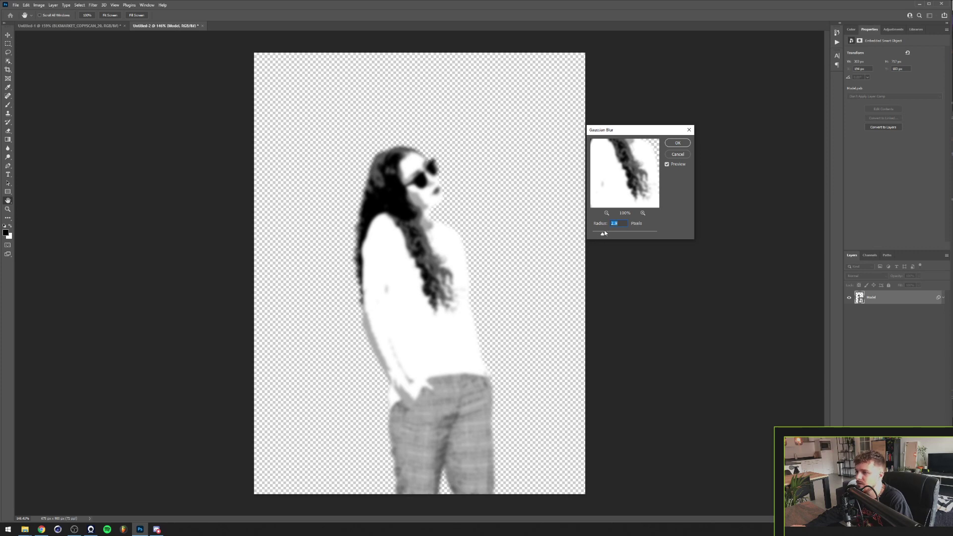
left_click(678, 143)
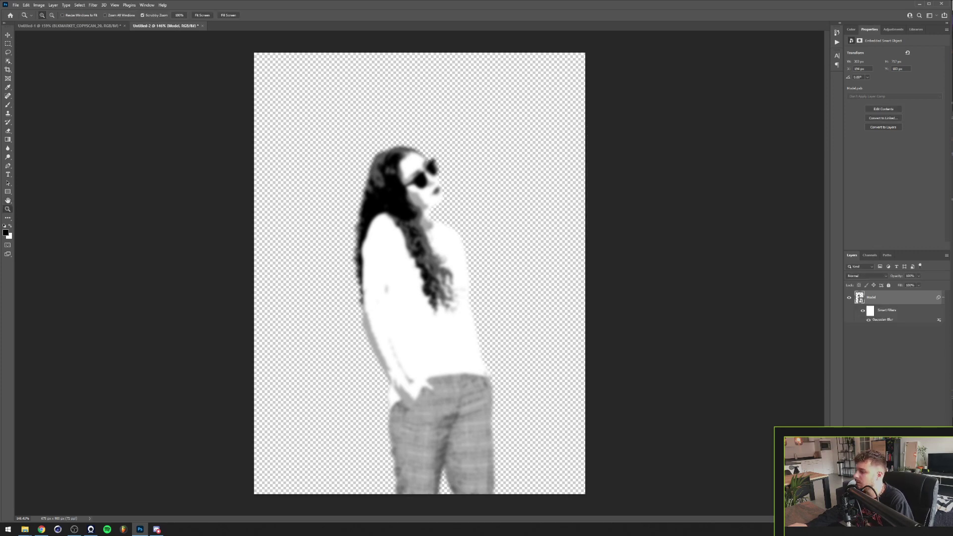
- Add a new layer beneath the Model layer and fill it with black as the background
left_click(908, 418, "ctrl")
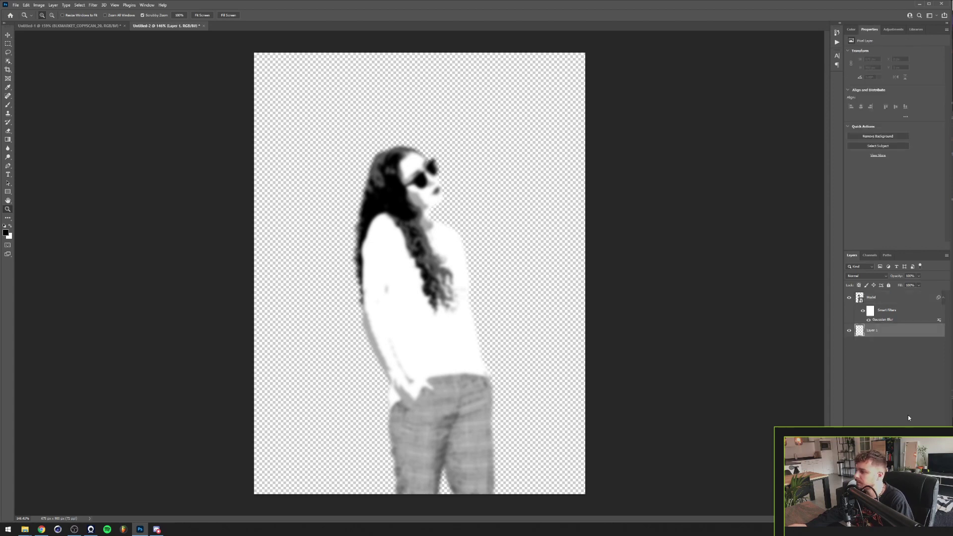
key("shift+BackSpace")
key("Return")
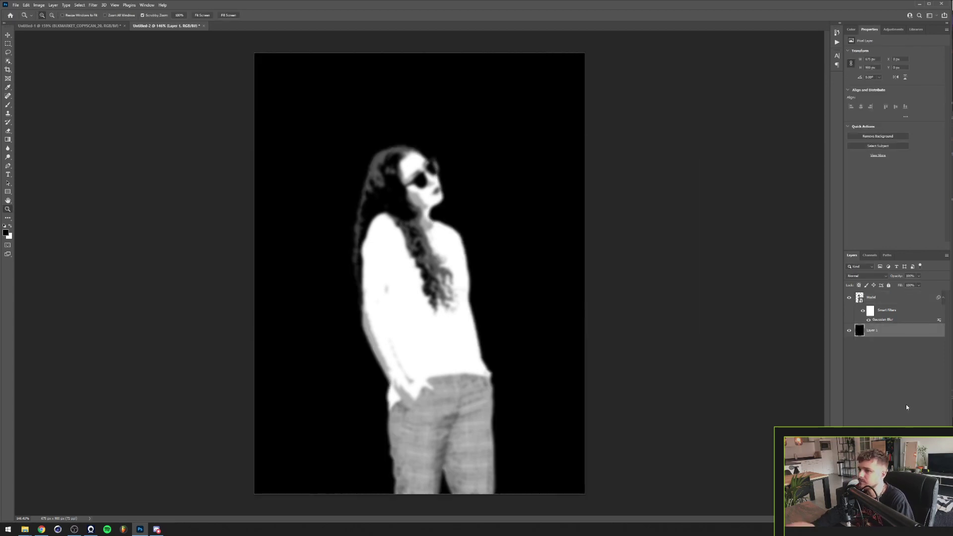
- Add a Gradient Map adjustment layer clipped to the Model layer and open its gradient for editing
key("alt+bracketright")
left_click(892, 29)
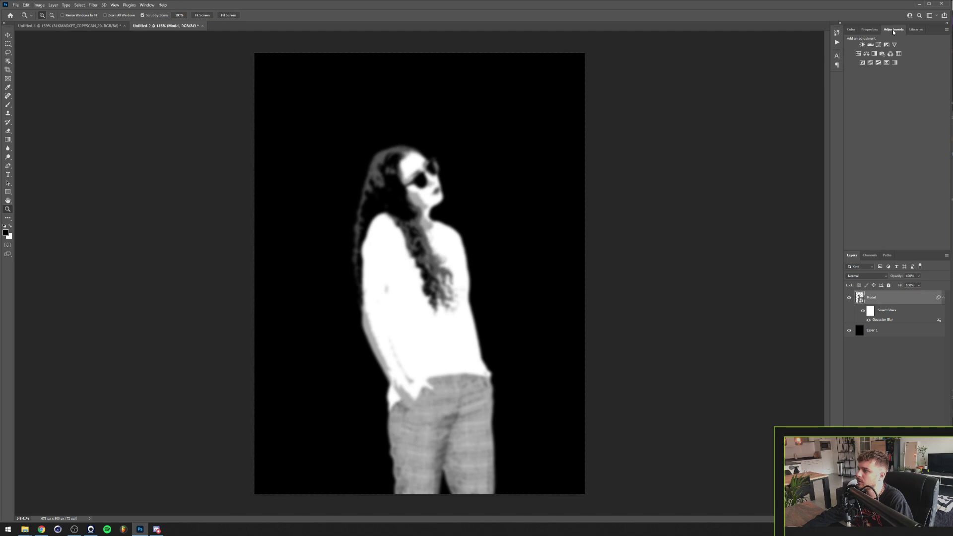
left_click(893, 63)
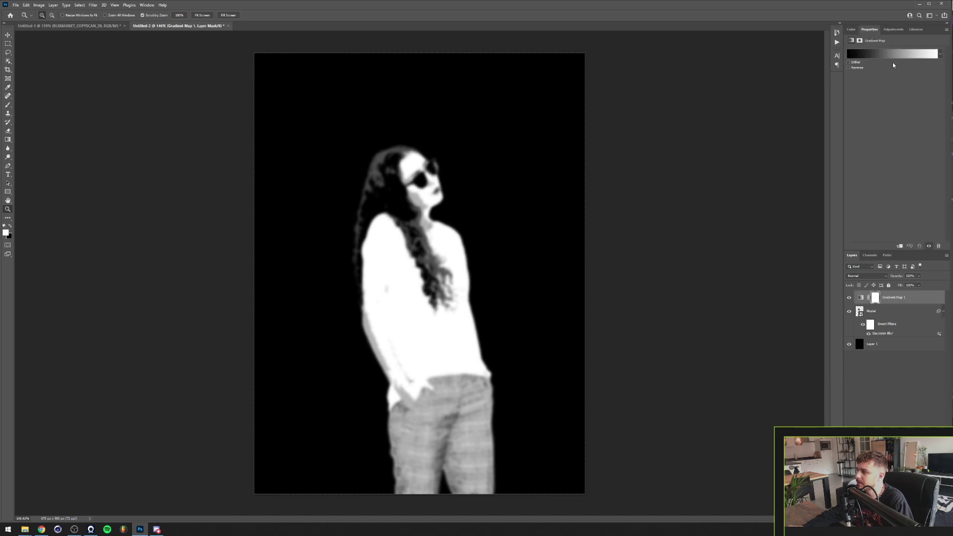
left_click_drag(895, 303, 894, 302)
left_click(894, 303, "alt")
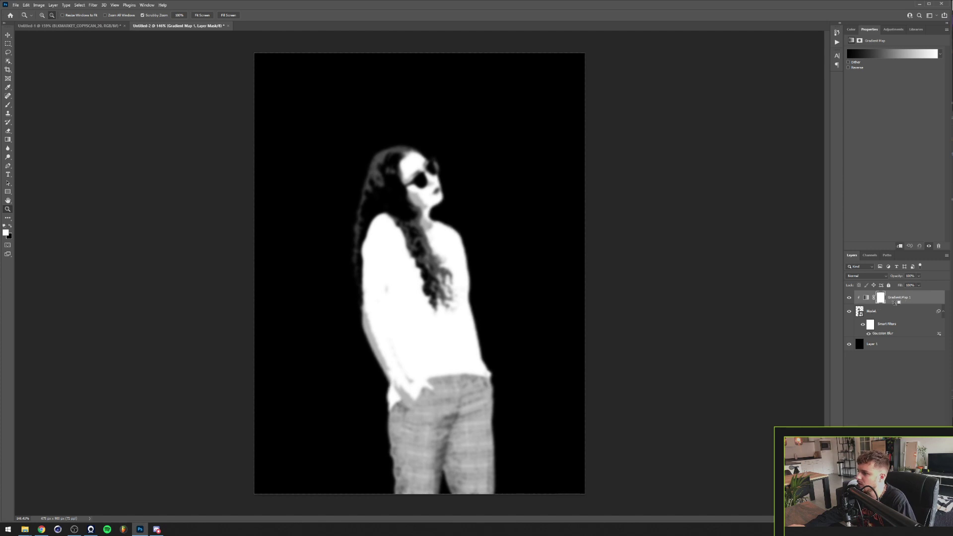
left_click(884, 55)
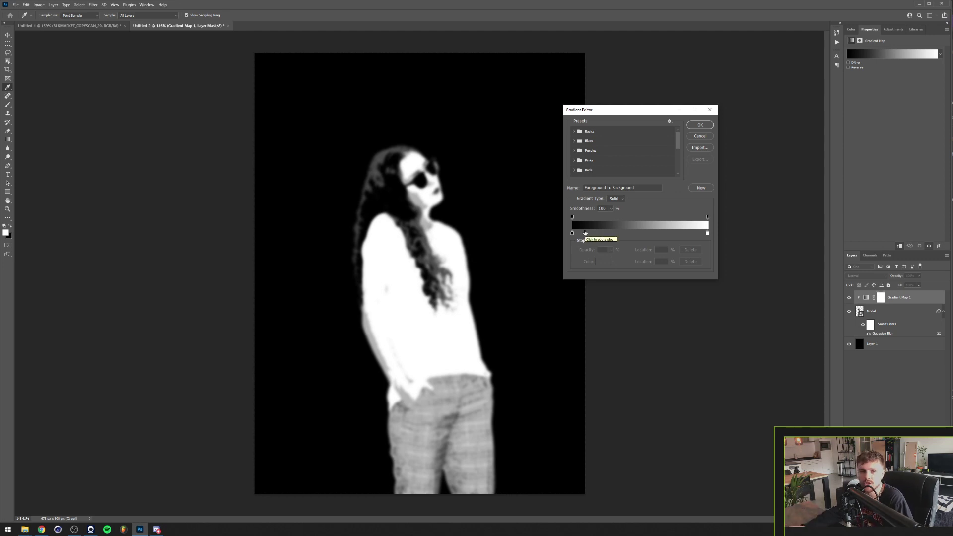
- Set the white end stop of the gradient to pure red, ff0000
left_click_drag(585, 232, 592, 249)
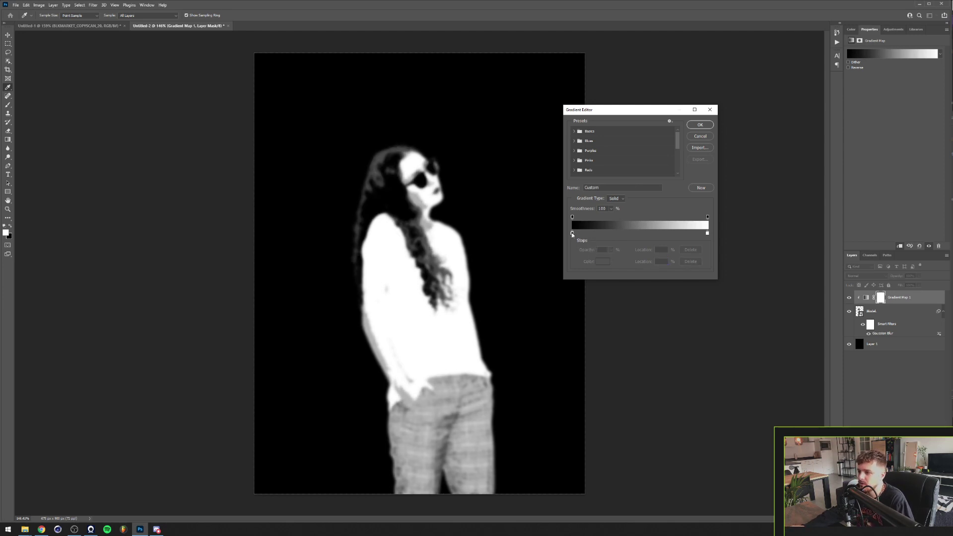
double_click(707, 234)
type("ff0000")
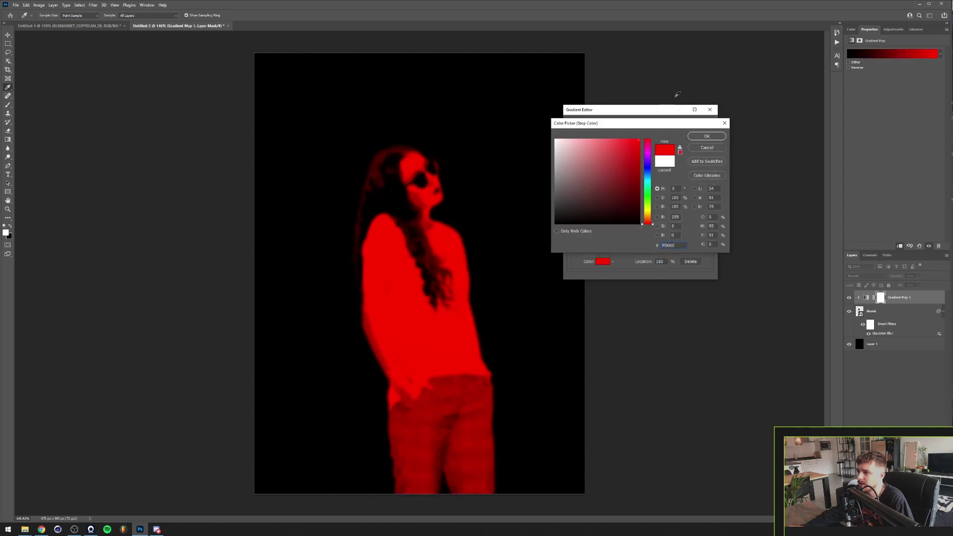
left_click(705, 138)
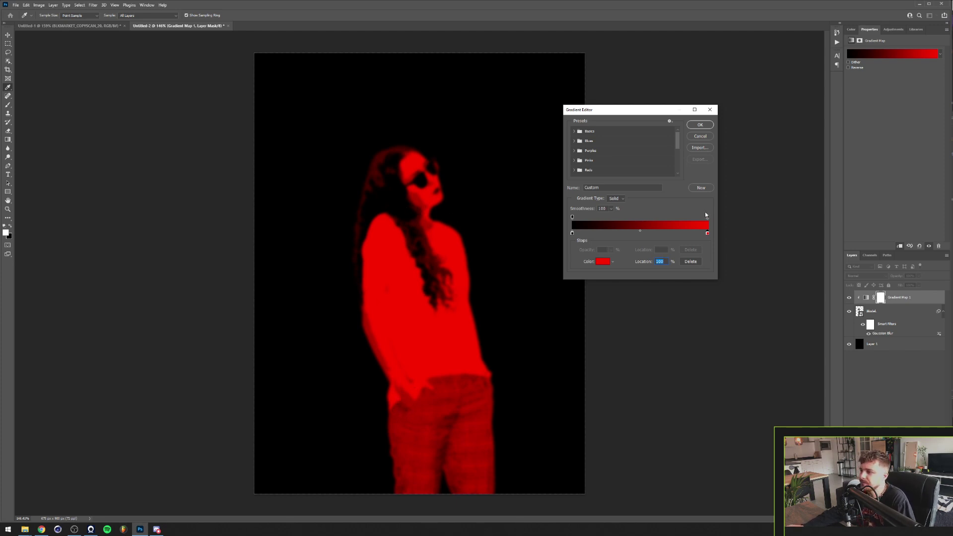
- Move the gradient's red stop to 22% and recolor it deep blue
left_click_drag(706, 234, 602, 235)
double_click(602, 233)
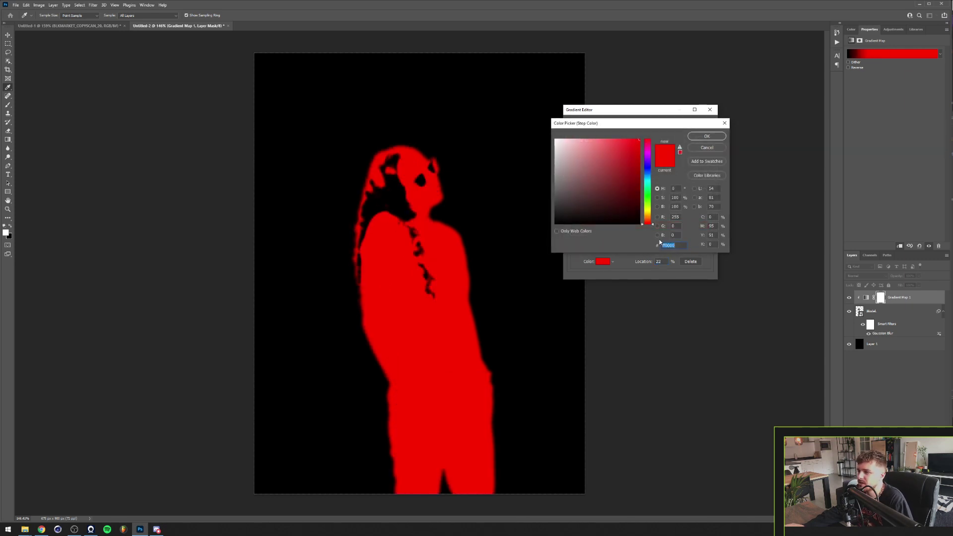
left_click(646, 170)
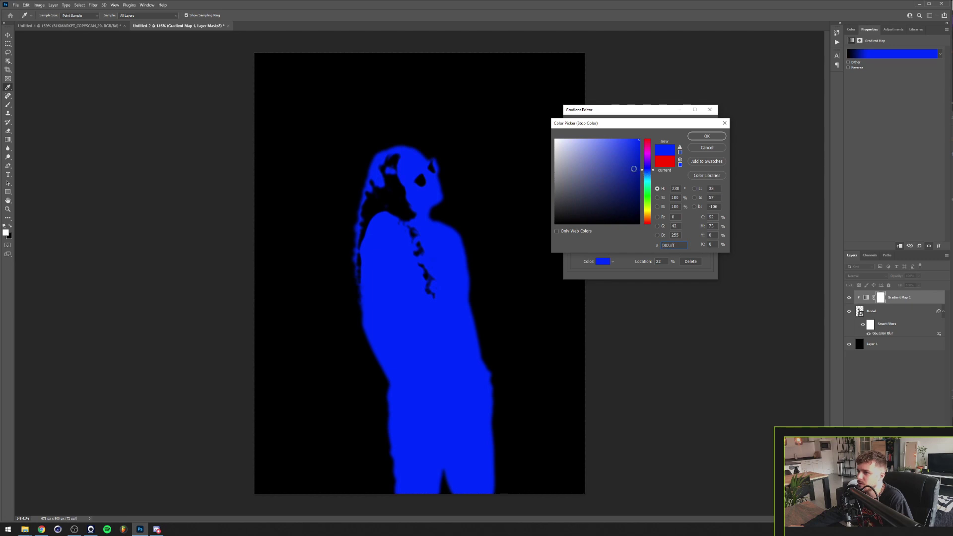
left_click(634, 169)
left_click_drag(634, 169, 634, 162)
left_click(706, 136)
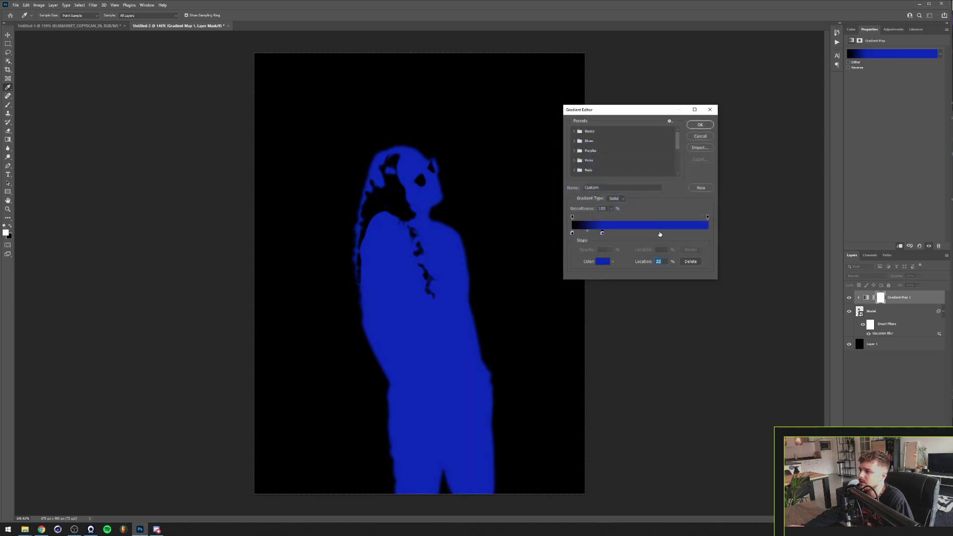
- Add a gradient color stop at 64% and make it bright green
left_click(610, 259)
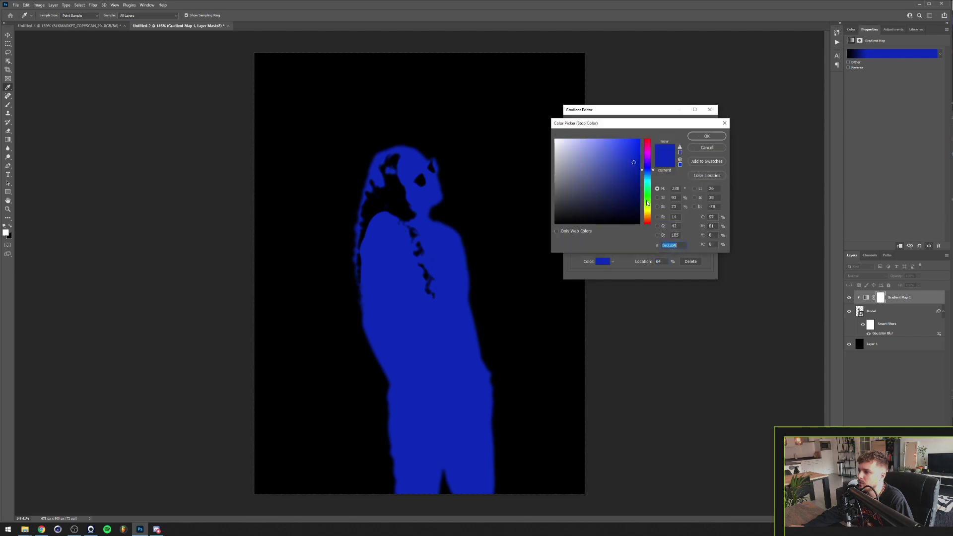
left_click(647, 197)
left_click_drag(634, 165, 639, 140)
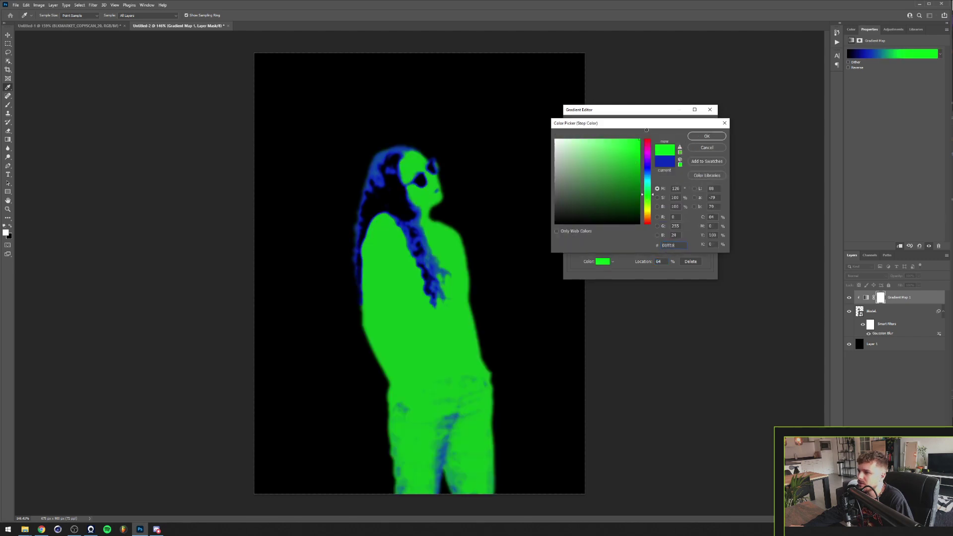
left_click(706, 135)
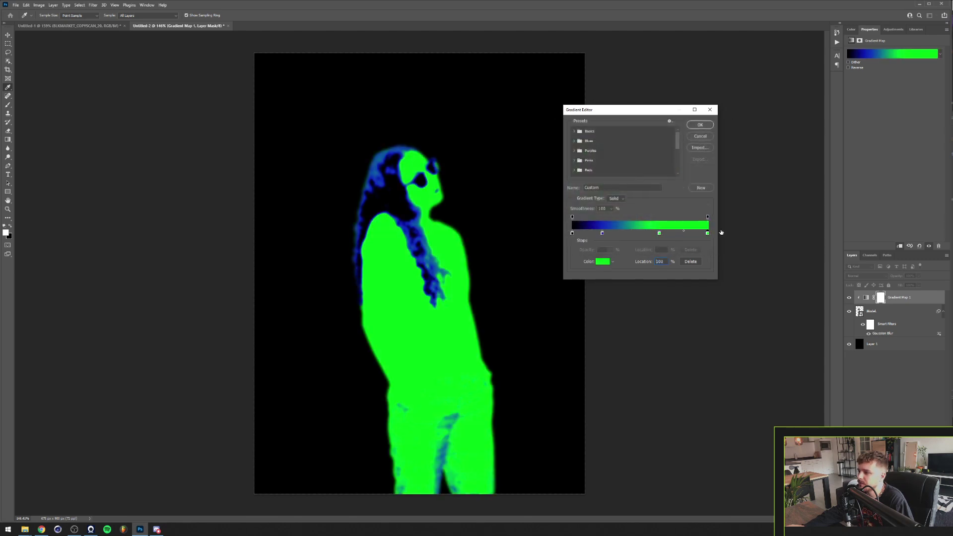
- Add a yellow color stop at 100% of the gradient and shift the blue stop to 24%
left_click(605, 261)
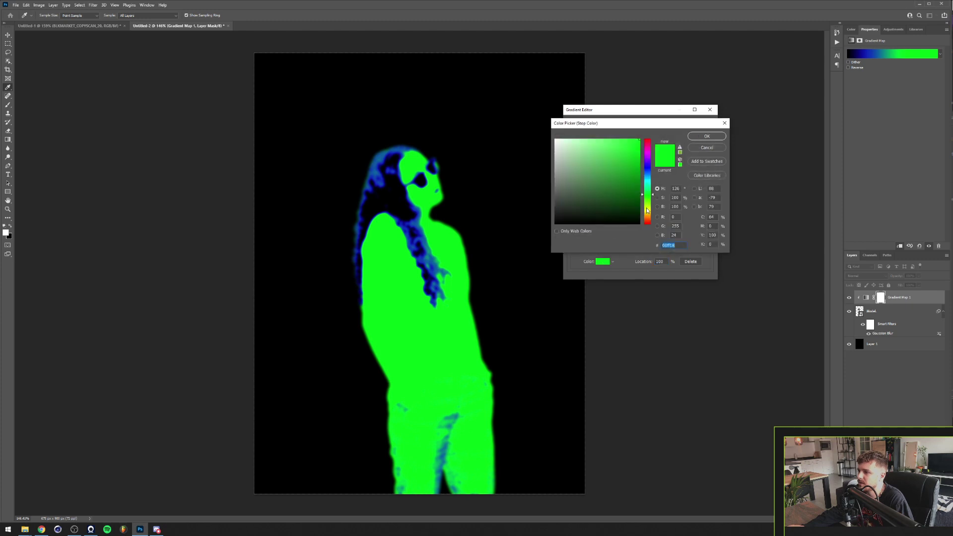
left_click(647, 208)
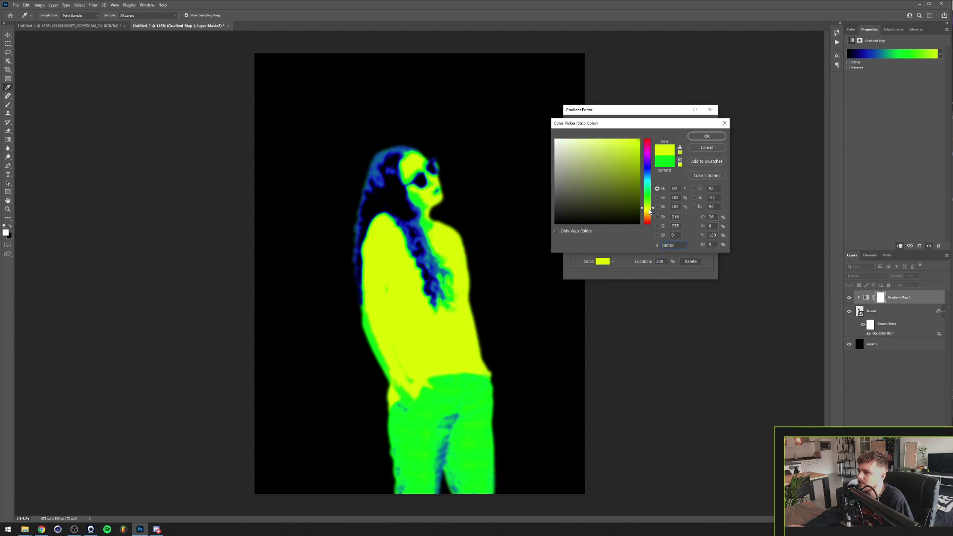
left_click(706, 136)
left_click_drag(602, 233, 605, 233)
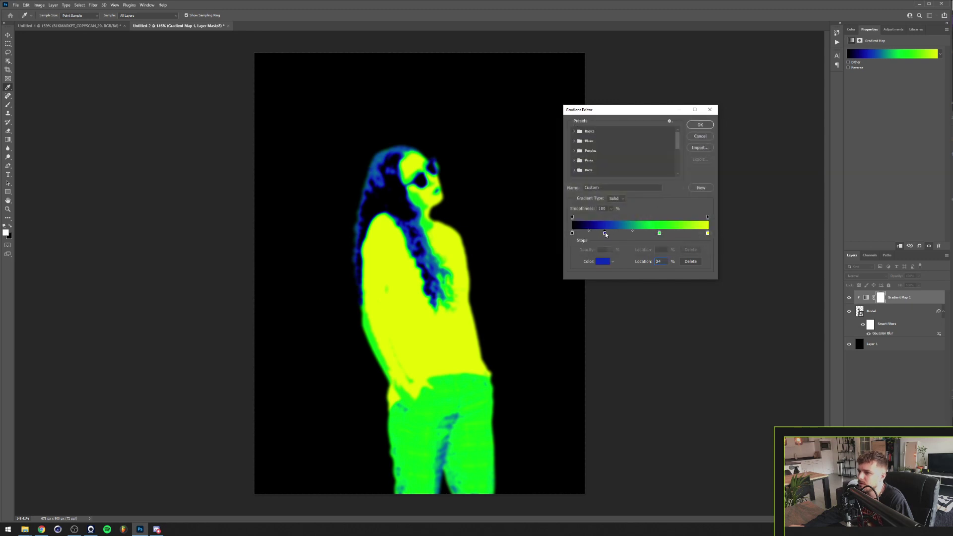
- Recolor the gradient's blue stop at 24% to a brighter blue and adjust its hue
left_click(602, 262)
left_click_drag(634, 153, 646, 138)
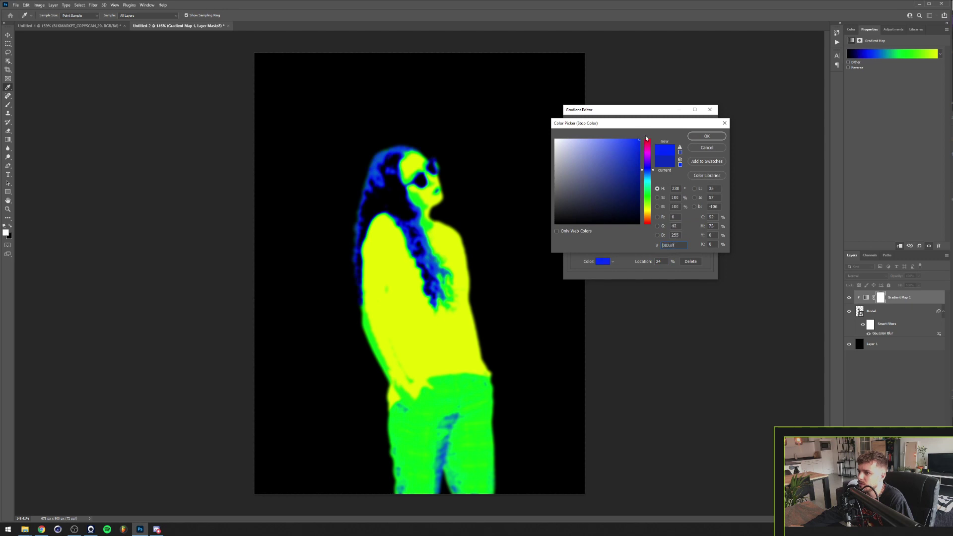
left_click(688, 136)
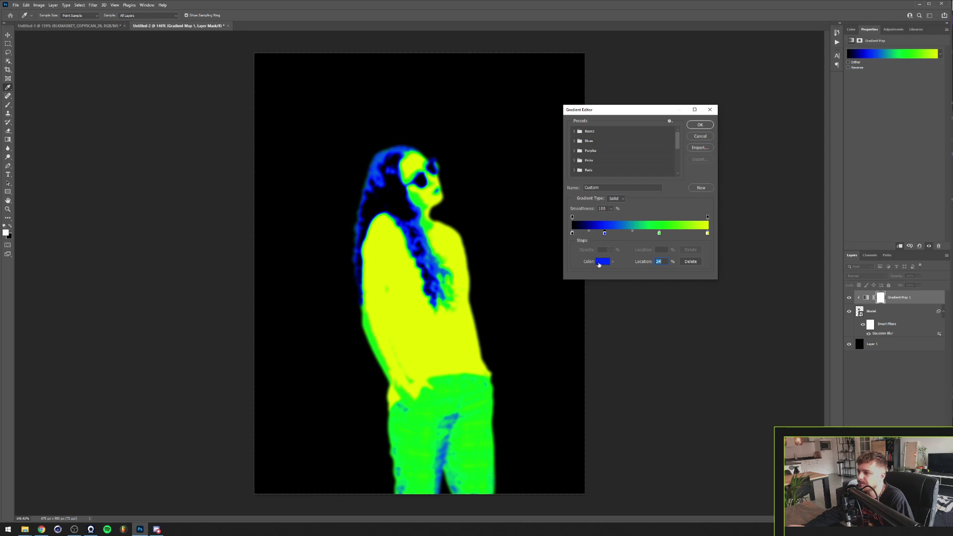
left_click(601, 262)
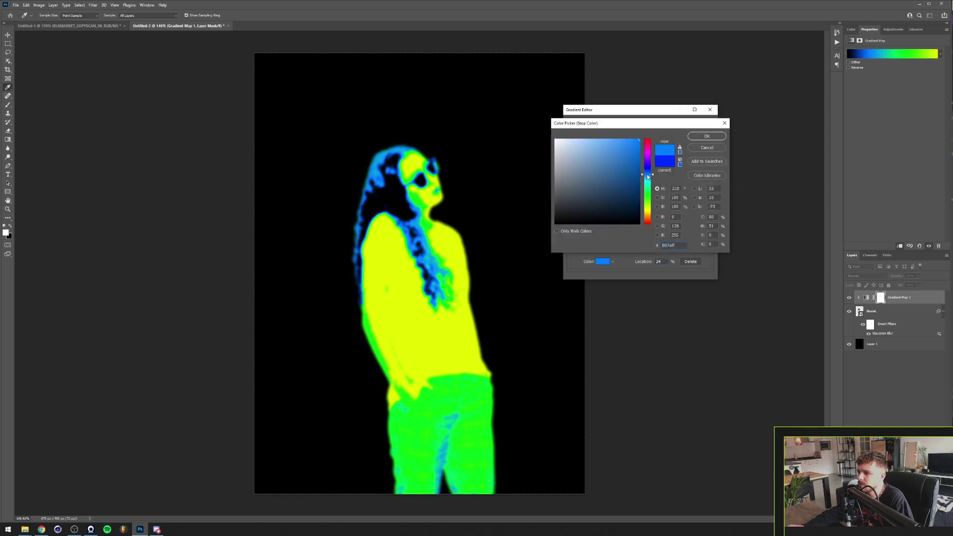
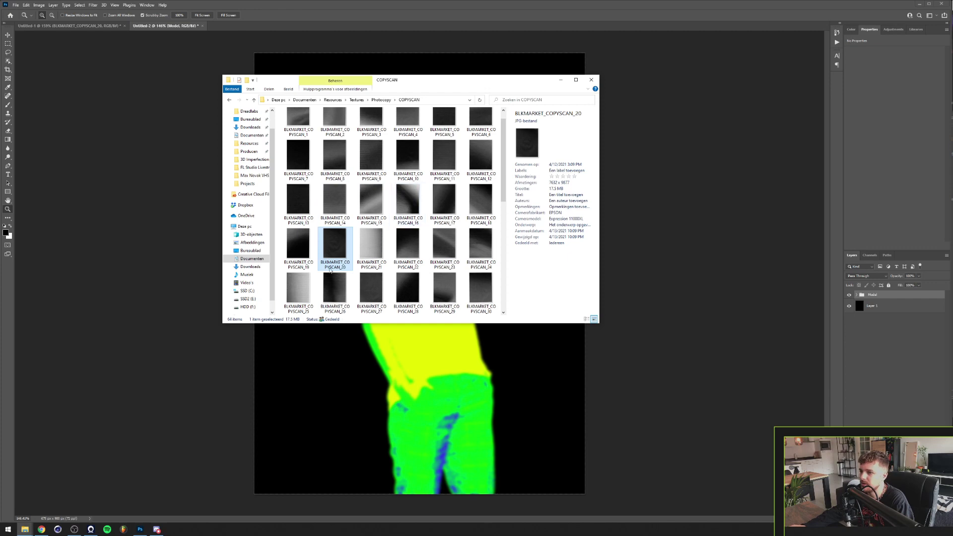
- Place the BLKMARKET_COPYSCAN_20 texture over the whole canvas above the Model group and set its blend mode to Lighten
left_click(591, 394)
left_click_drag(584, 272, 606, 272)
key("Return")
left_click(866, 276)
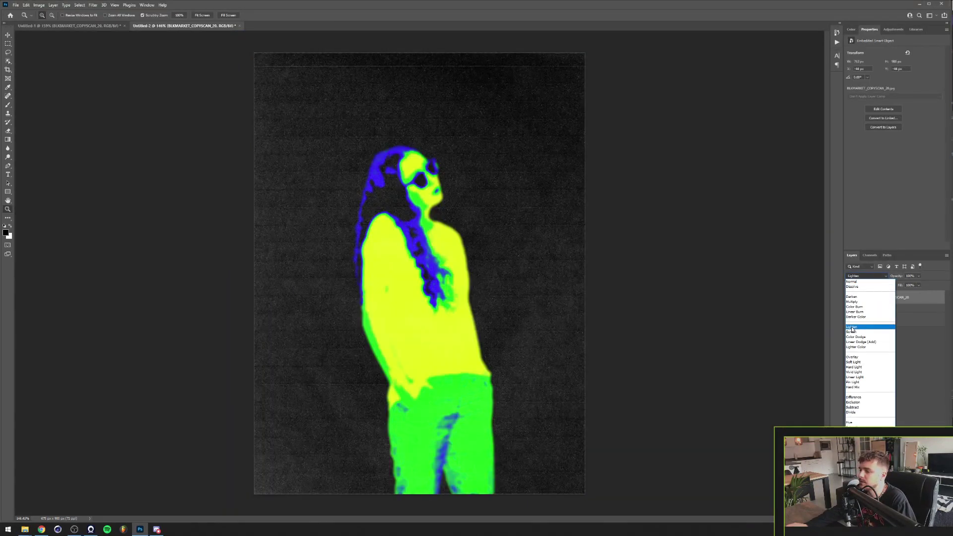
left_click(851, 327)
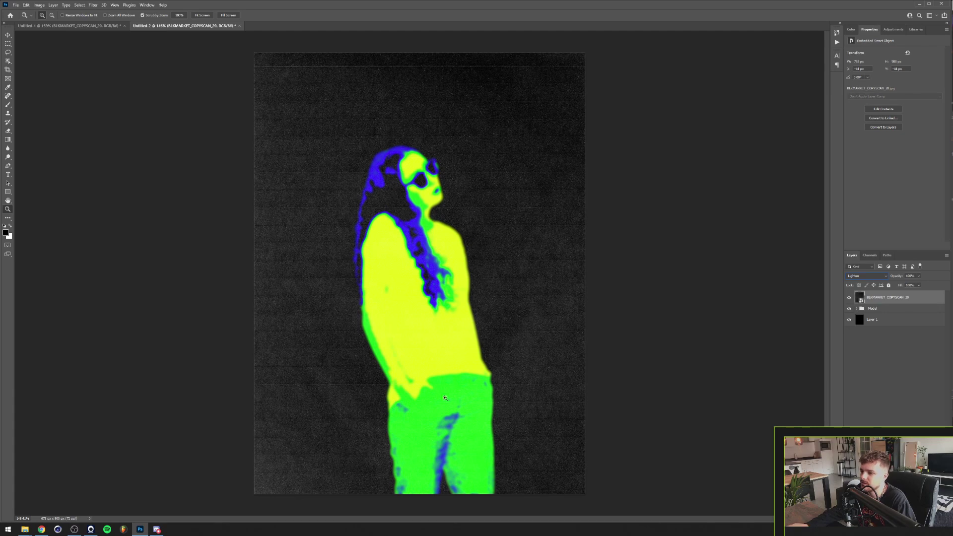
- Place the BLKMARKET_COPYSCAN_2 texture from the COPYSCAN folder and enlarge it to cover the canvas
mouse_move(25, 529)
left_click(70, 507)
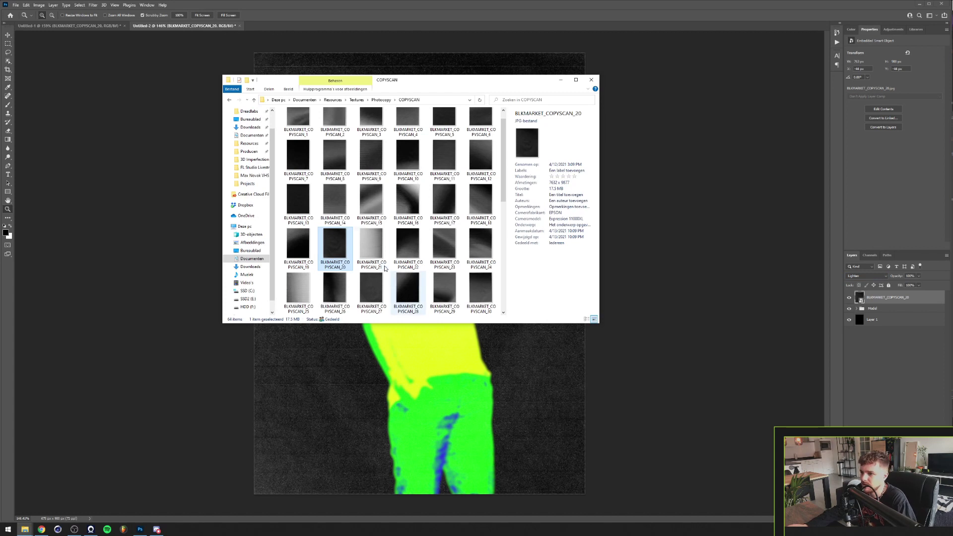
scroll(400, 247, "up", 3)
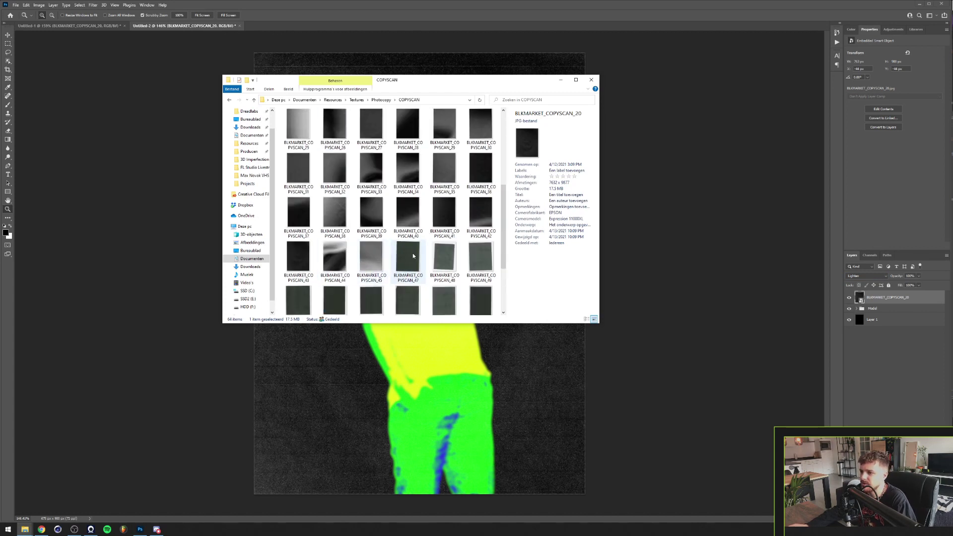
scroll(412, 256, "up", 5)
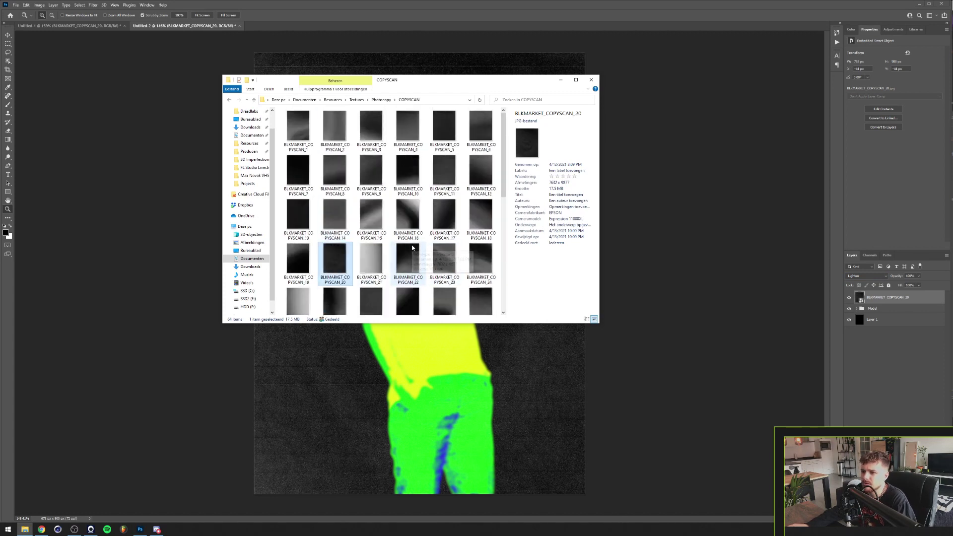
left_click_drag(322, 125, 500, 319)
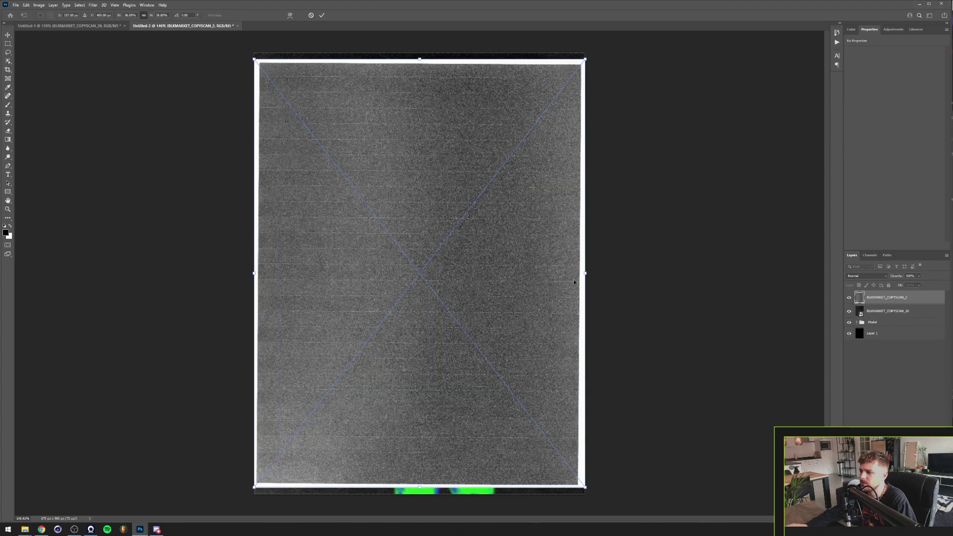
key("Return")
key("z")
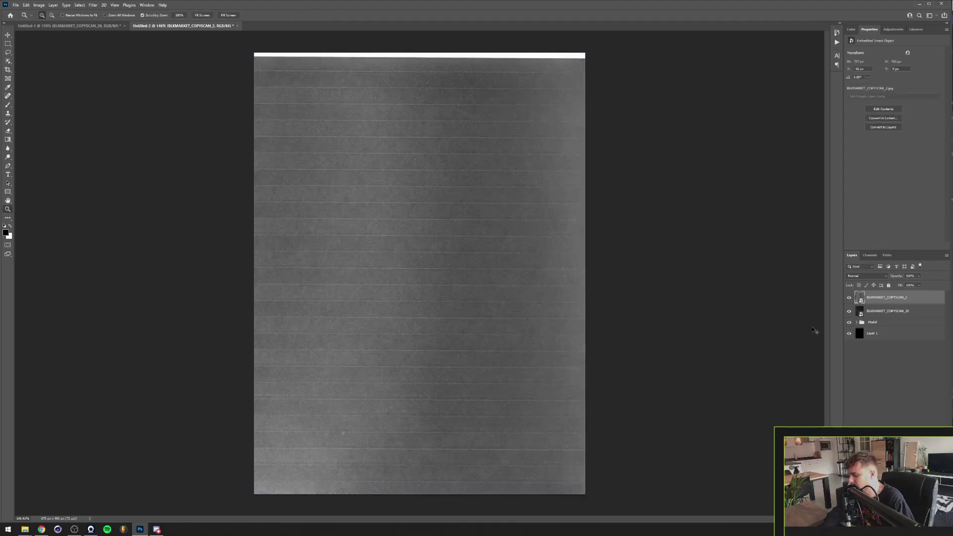
- Move the BLKMARKET_COPYSCAN_2 layer below BLKMARKET_COPYSCAN_20, clip it to the Model group and set its blend mode to Screen
key("ctrl+bracketleft")
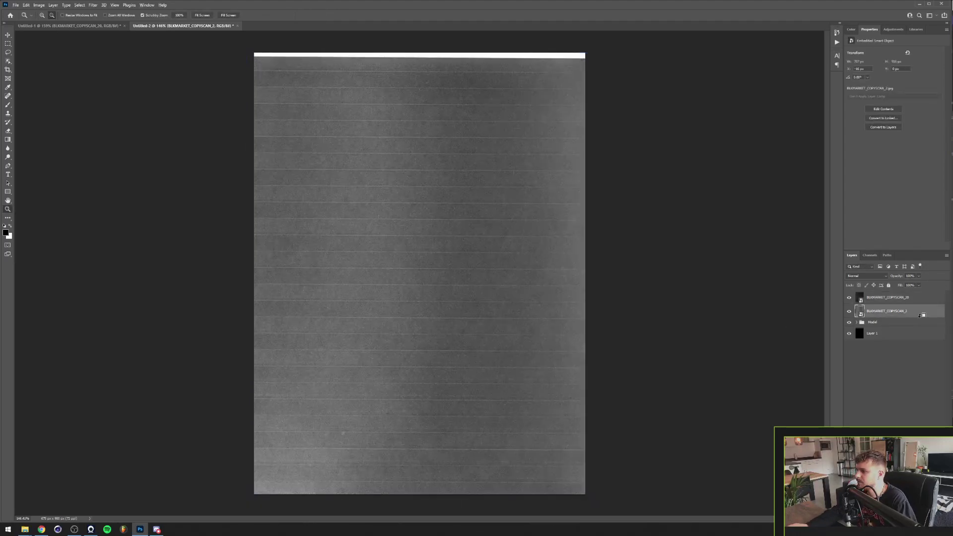
key("shift+alt+m")
left_click(862, 275)
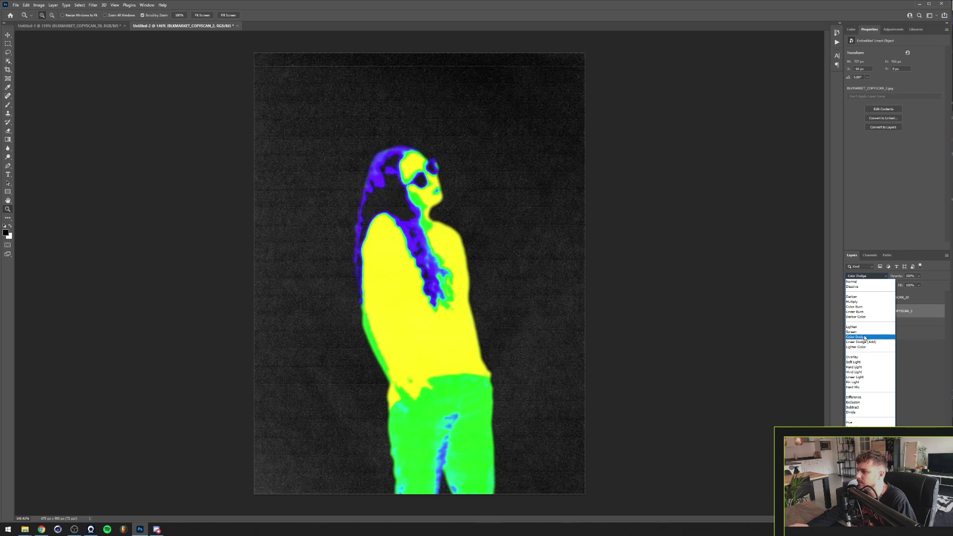
left_click(859, 331)
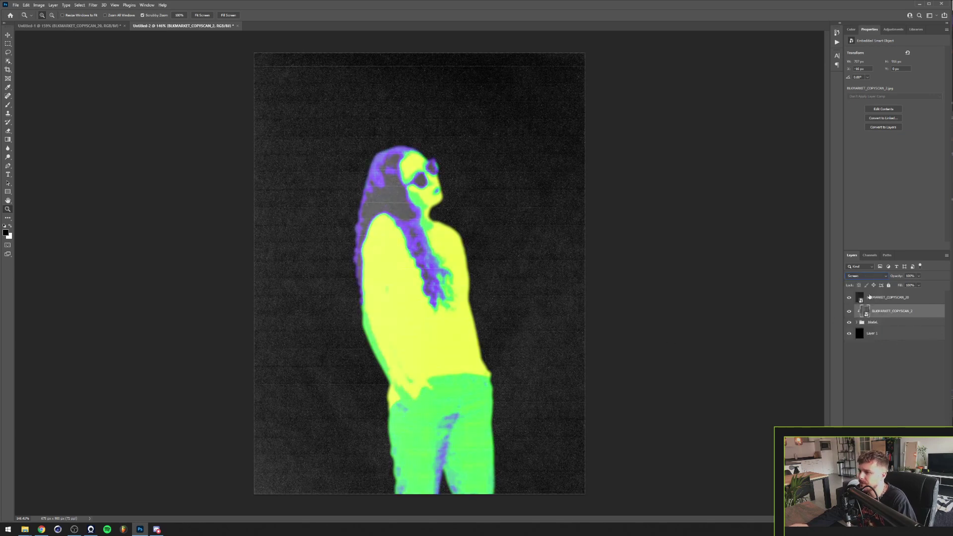
- Add a Hue/Saturation adjustment above the gradient map inside the Model group and clip it to the Model layer
left_click(856, 323)
left_click(898, 333)
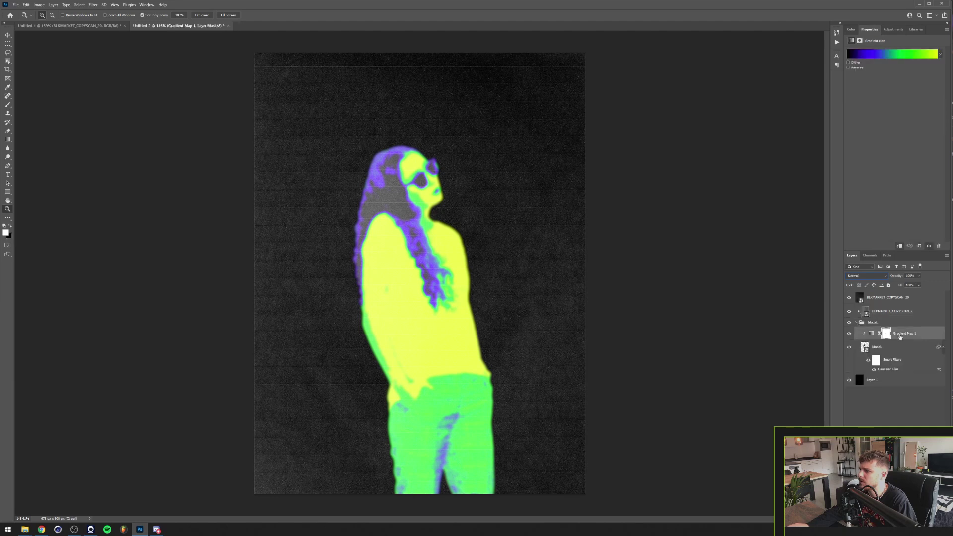
left_click(887, 31)
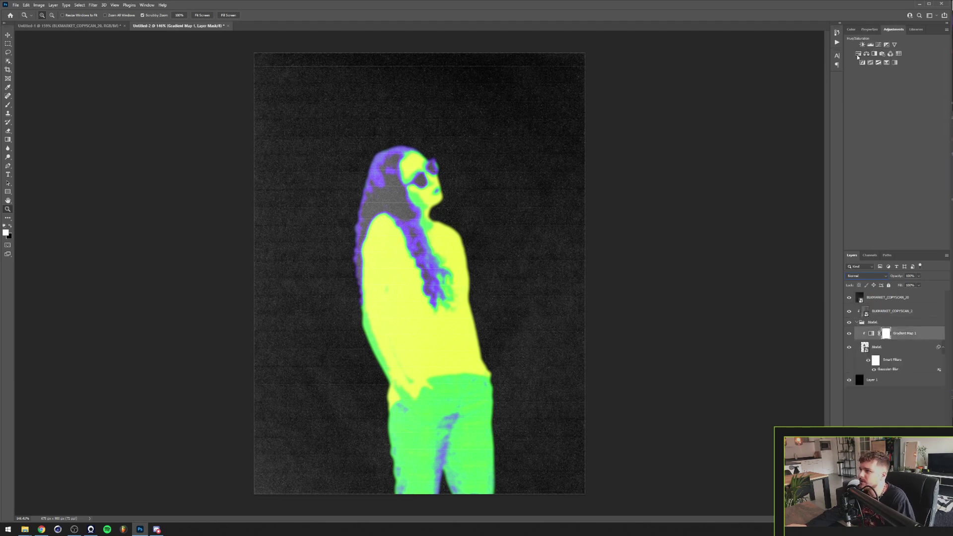
left_click(858, 54)
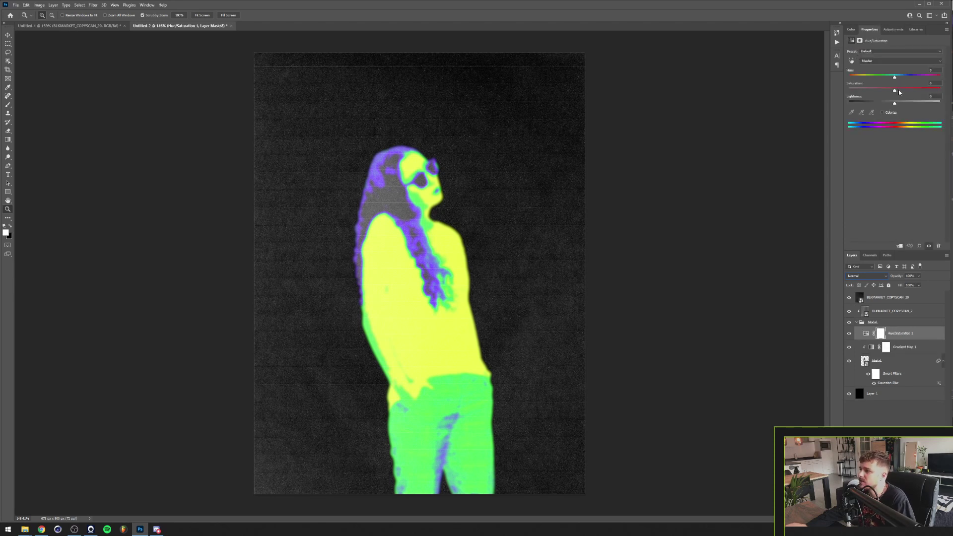
left_click(922, 338, "alt")
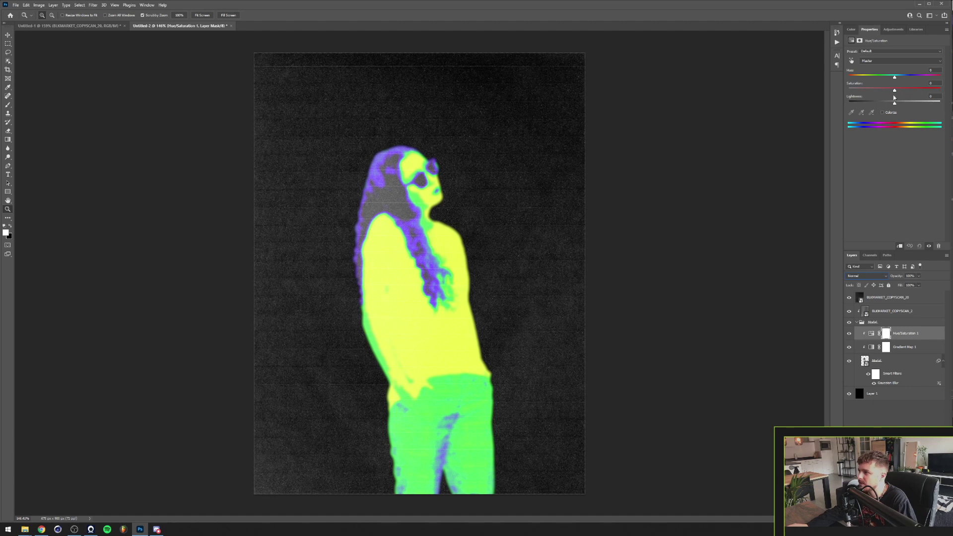
- Lower the saturation of only the Greens to about -44 in the Hue/Saturation adjustment
left_click_drag(894, 89, 882, 92)
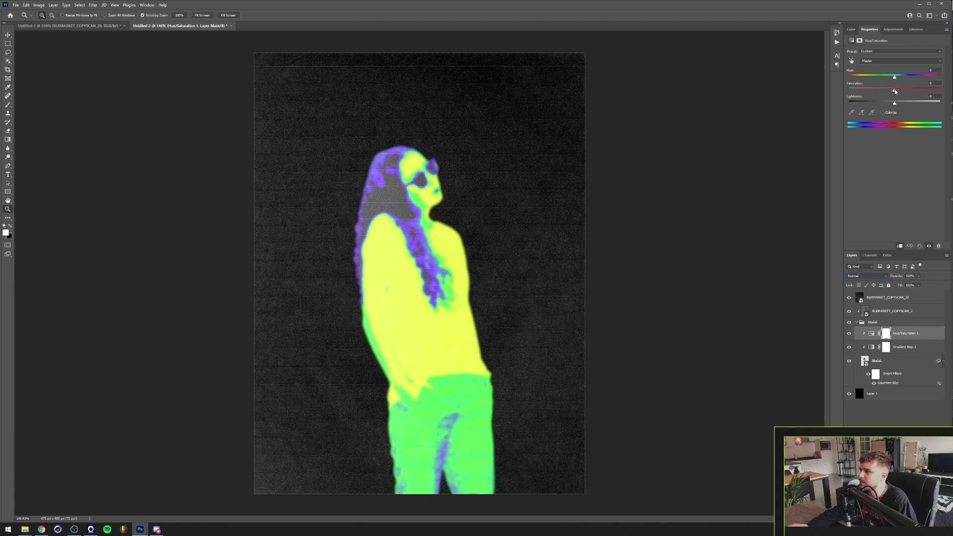
left_click(878, 60)
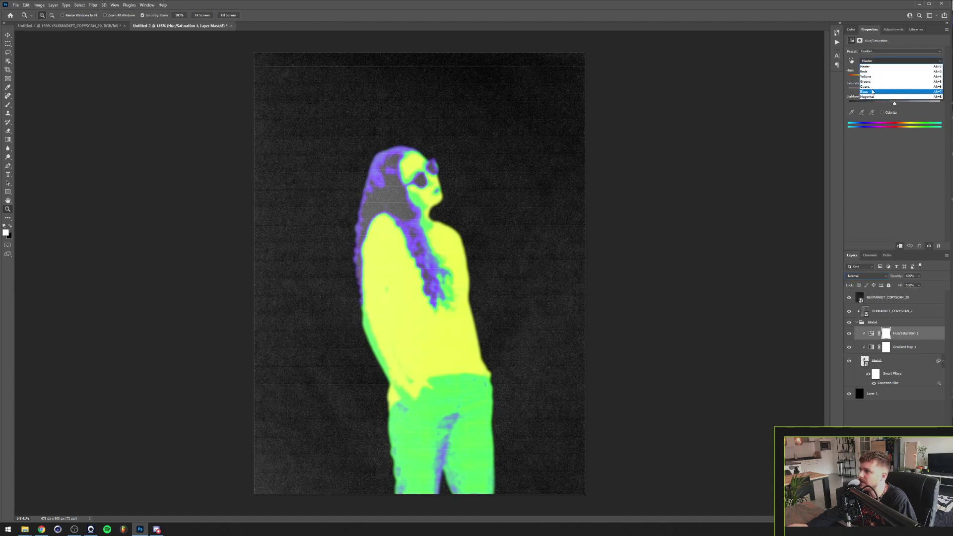
left_click(873, 83)
left_click_drag(889, 90, 880, 92)
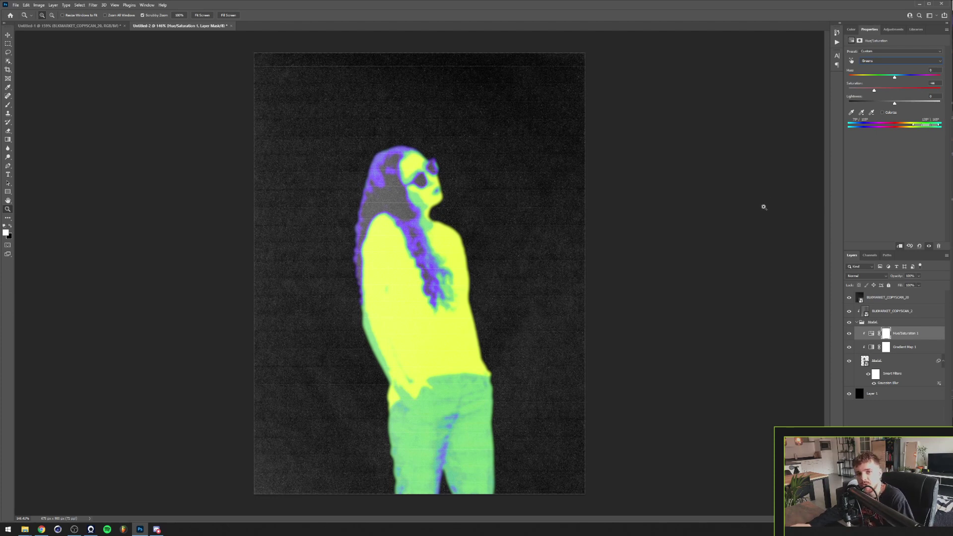
- Add a clipped Curves adjustment directly above the Model layer and bend its curve into a high peak followed by a deep valley
key("alt+bracketleft")
key("alt+bracketleft")
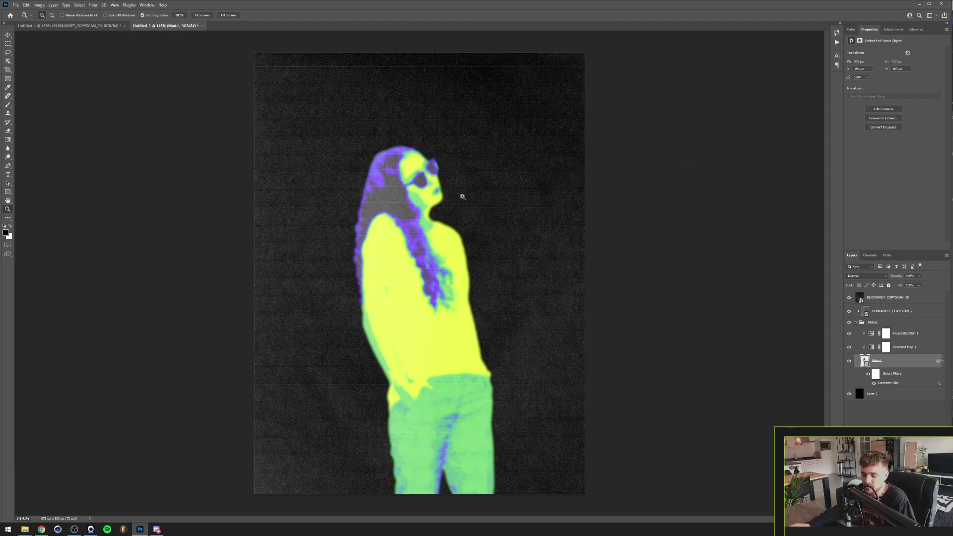
left_click(893, 29)
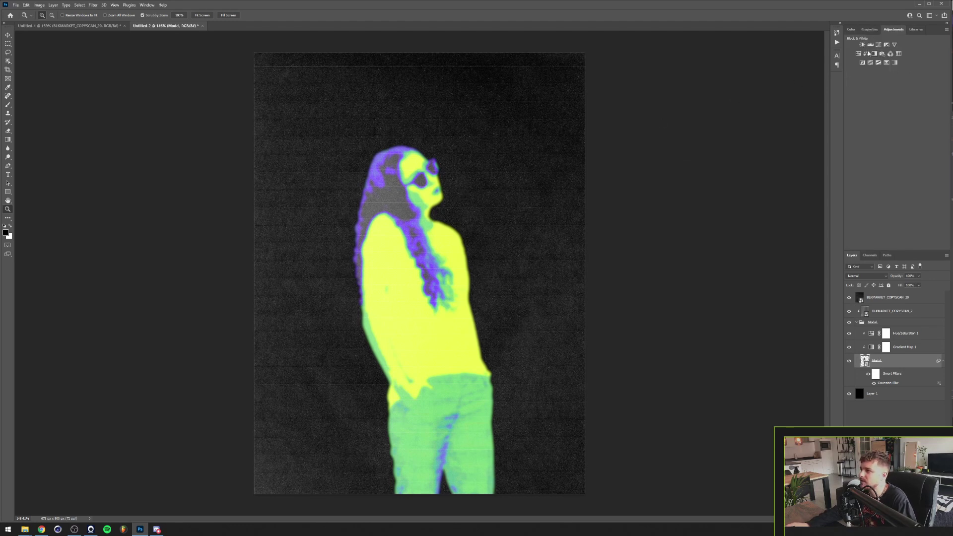
left_click(877, 46)
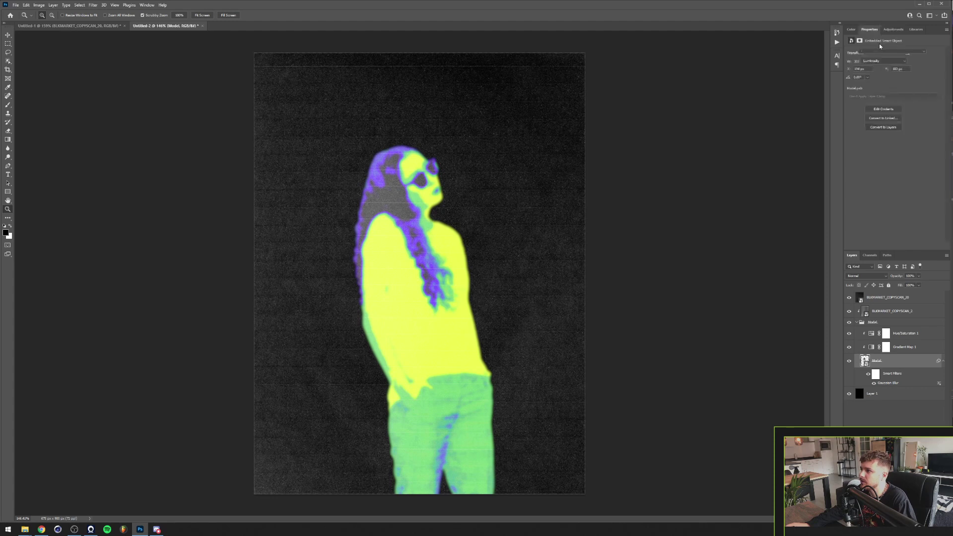
left_click_drag(878, 127, 912, 136)
left_click_drag(882, 88, 879, 72)
left_click_drag(916, 134, 911, 141)
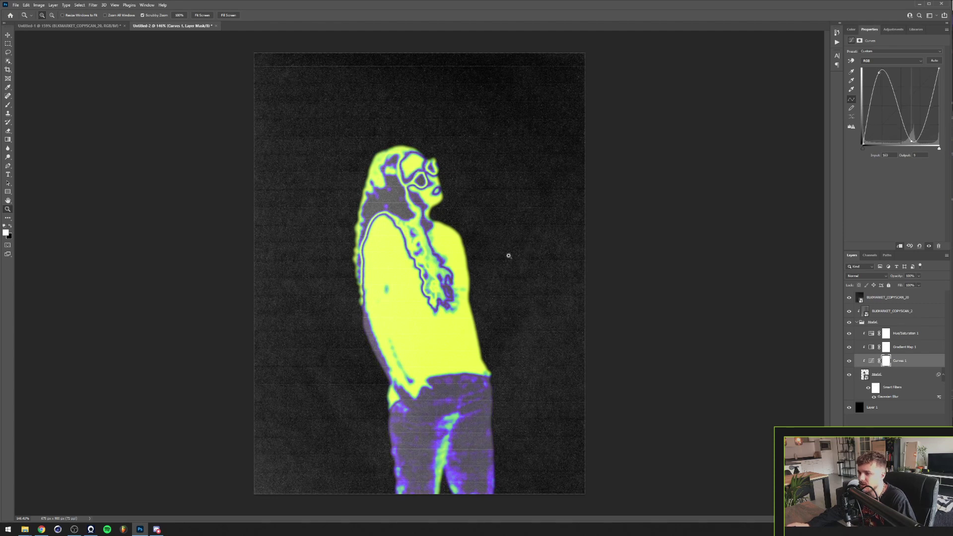
- Hide the gradient map to fine-tune the low point of the curve, and turn the gradient map back on
left_click(849, 347)
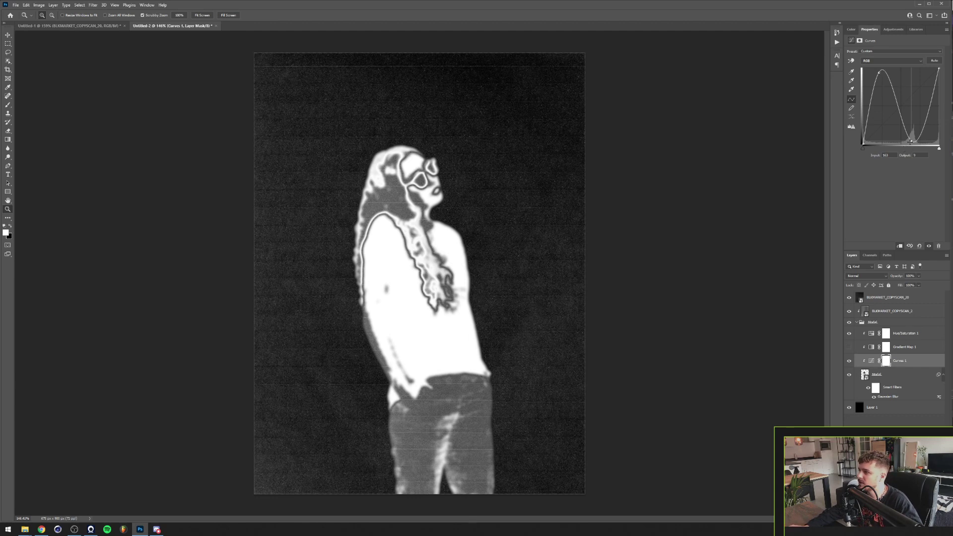
left_click_drag(910, 141, 912, 142)
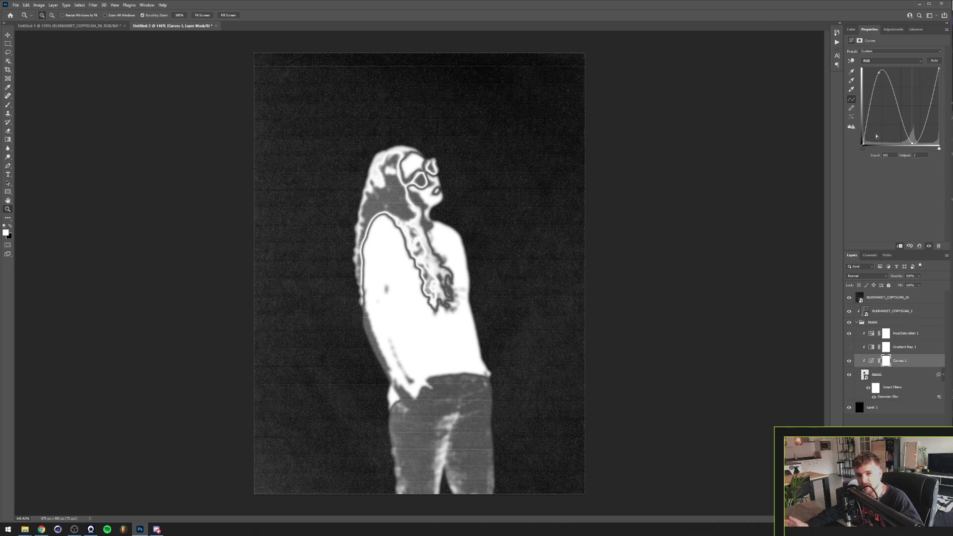
left_click(848, 347)
- Try compressing the gradient map's color stops into its first half and repeating the black, blue and green stops in the second half
left_click(869, 347)
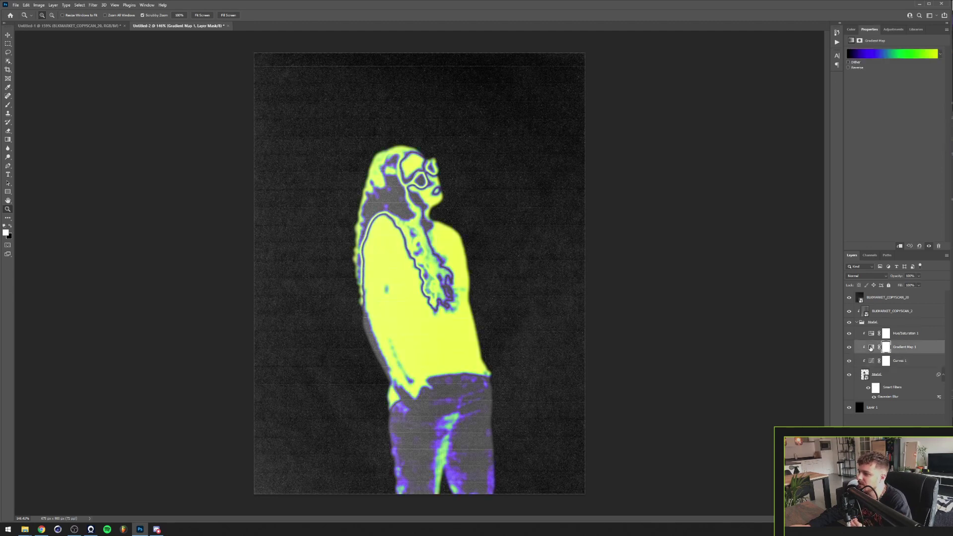
left_click(893, 53)
left_click(632, 233)
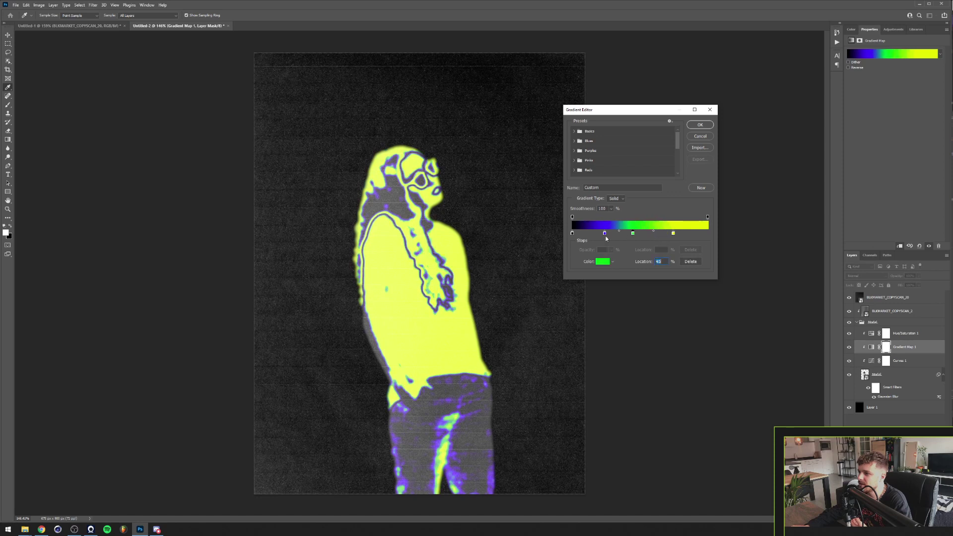
left_click(573, 233)
left_click(640, 233)
left_click(592, 233)
left_click(667, 234)
left_click(620, 233)
left_click(682, 234)
left_click(638, 233)
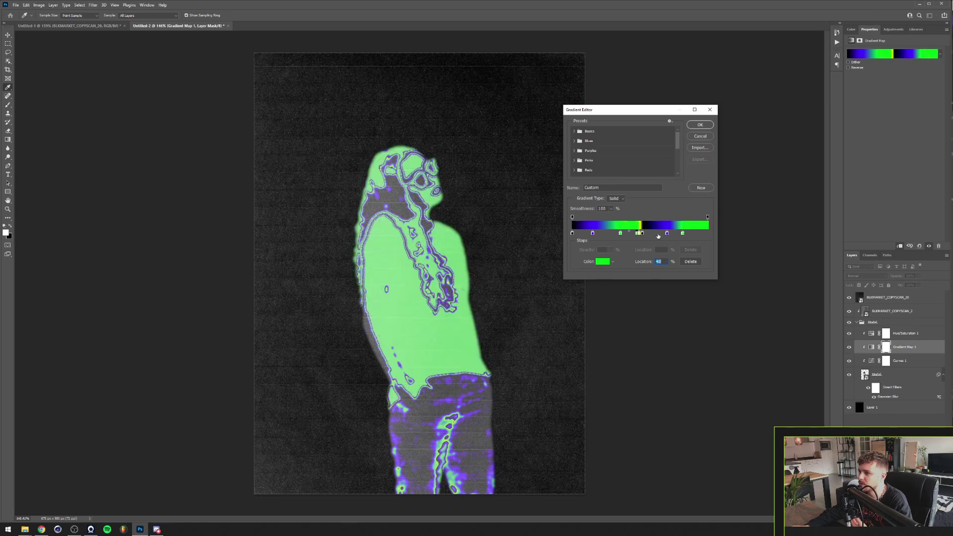
- Try ending both halves of the gradient in yellow, with one yellow stop before the middle and another at 100%
left_click_drag(637, 234, 637, 243)
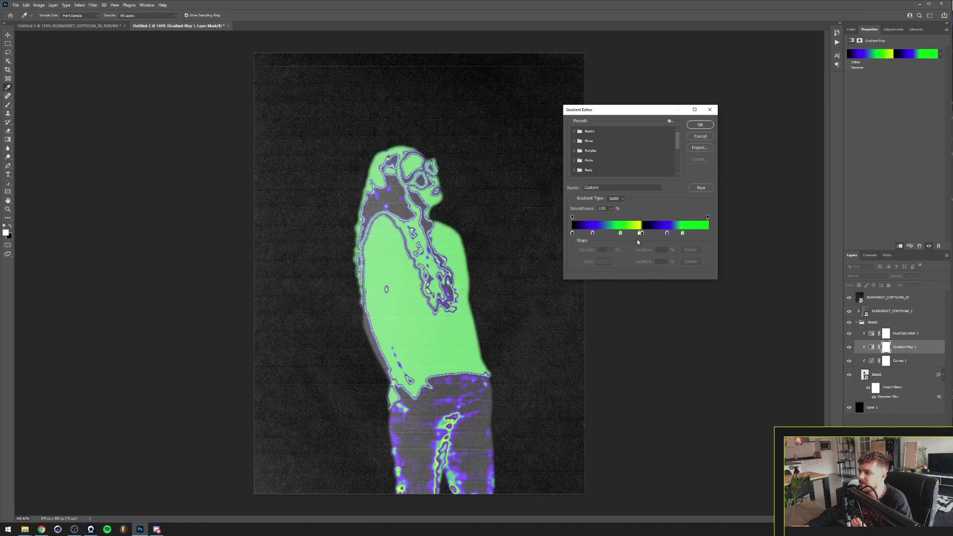
left_click(639, 234)
left_click(706, 234)
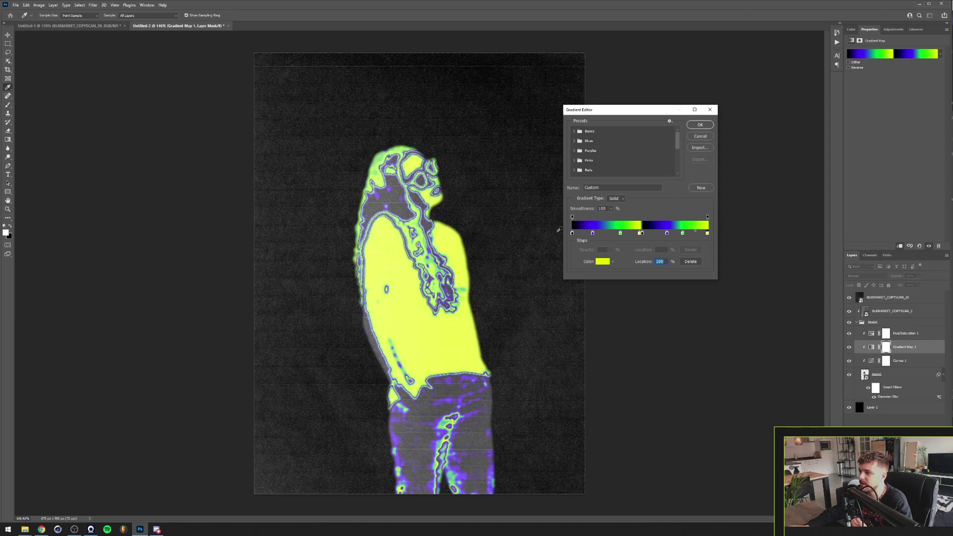
left_click(702, 125)
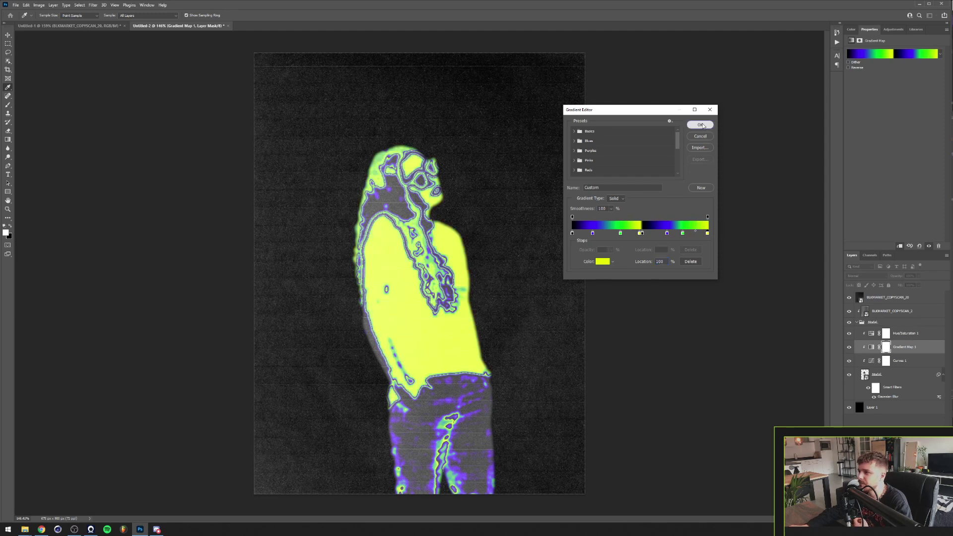
- Undo the repeated-stop edit of the gradient map
key("z")
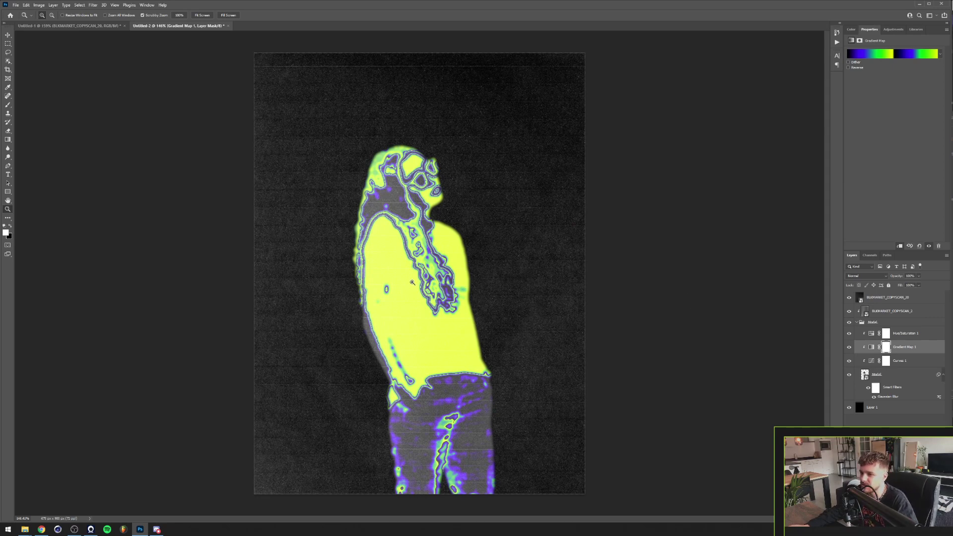
left_click_drag(424, 297, 404, 284)
key("ctrl+z")
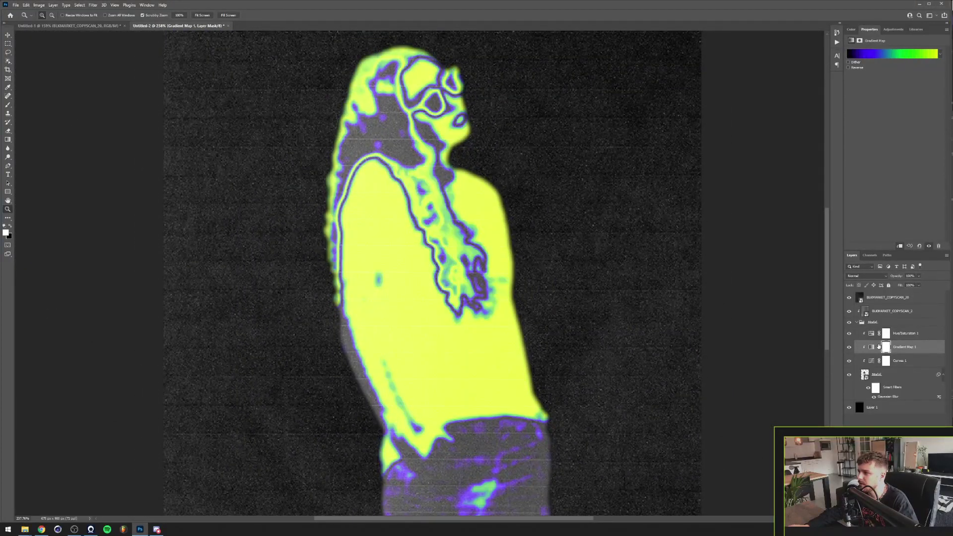
- Increase the radius of the model layer's Gaussian Blur smart filter to about 4 pixels and view the whole poster with the interface panels hidden
left_click_drag(669, 338, 667, 334)
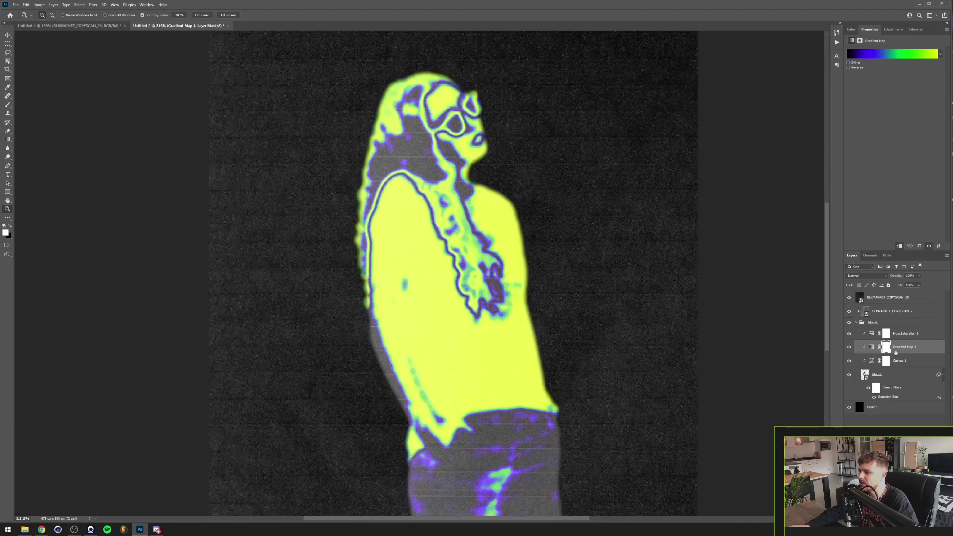
double_click(889, 397)
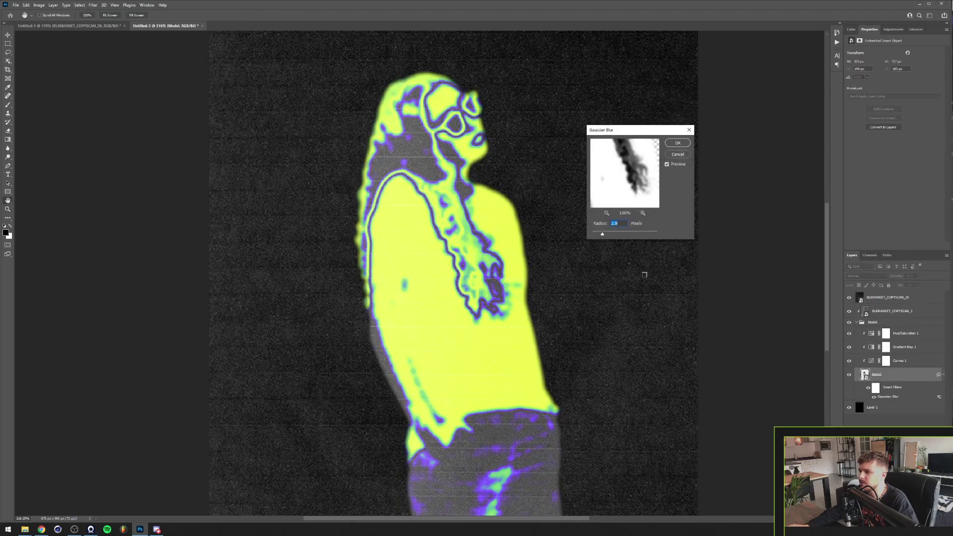
key("shift+Up")
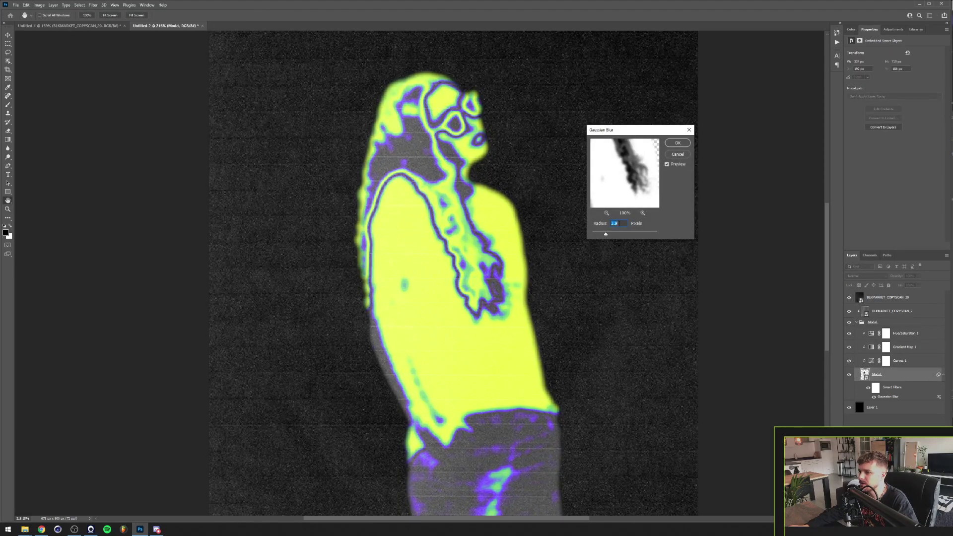
key("Return")
key("z")
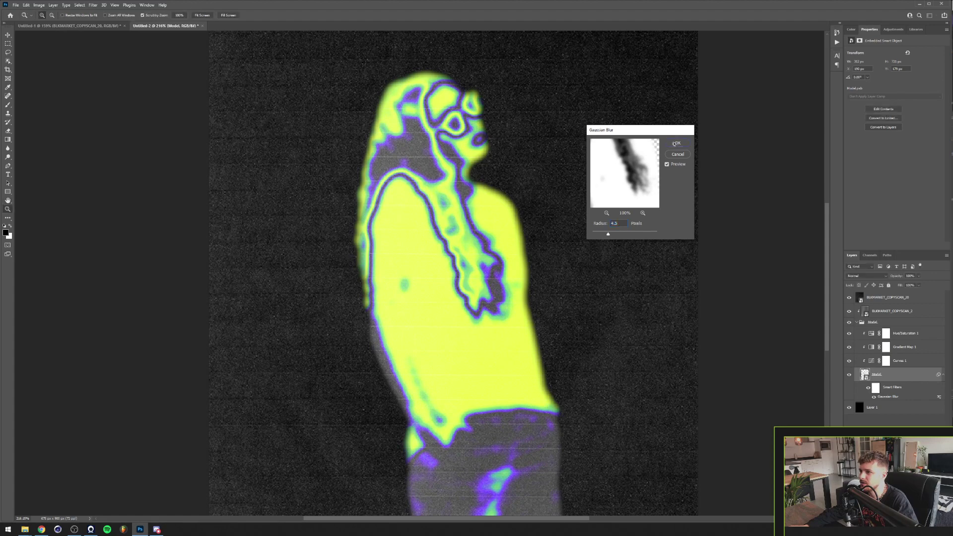
scroll(416, 215, "down", 4)
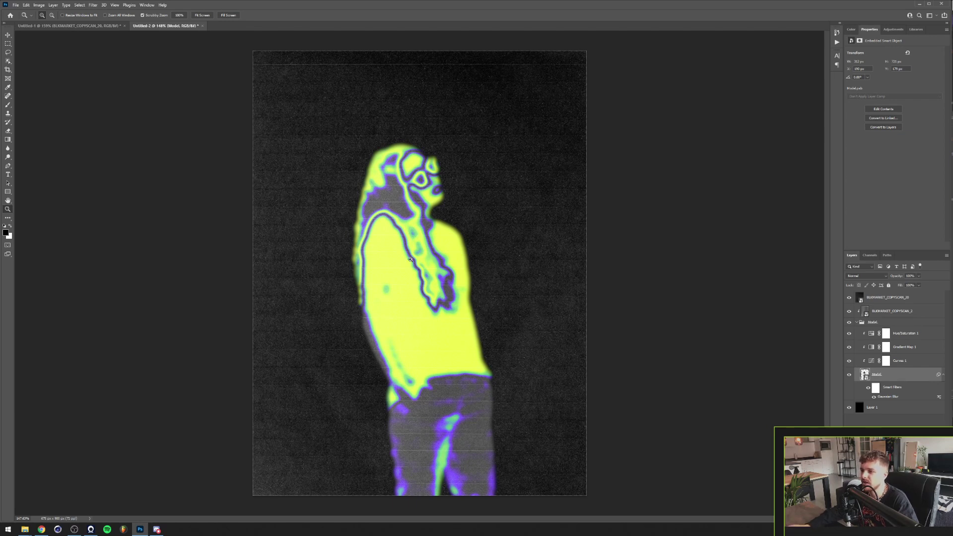
key("Tab")
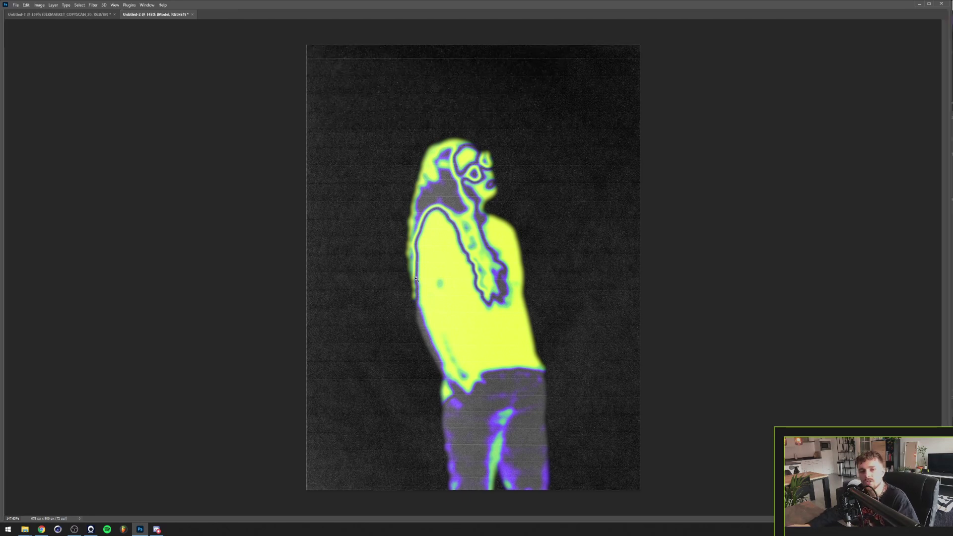